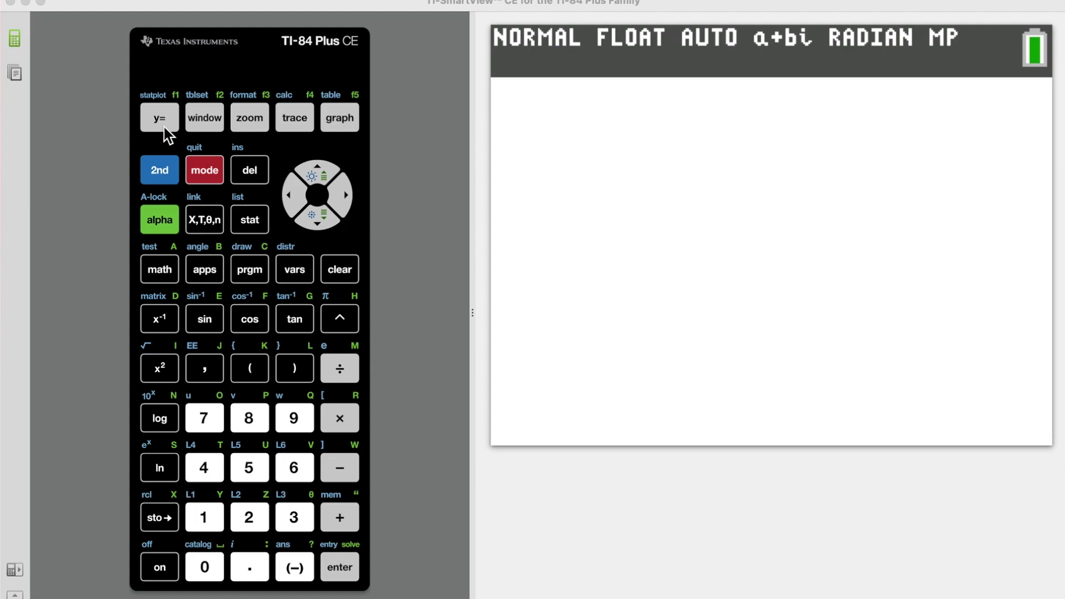
# Step: Enter X^3-X+1 as Y1 and graph it in the standard viewing window (ZStandard)
pyautogui.click(158, 116)
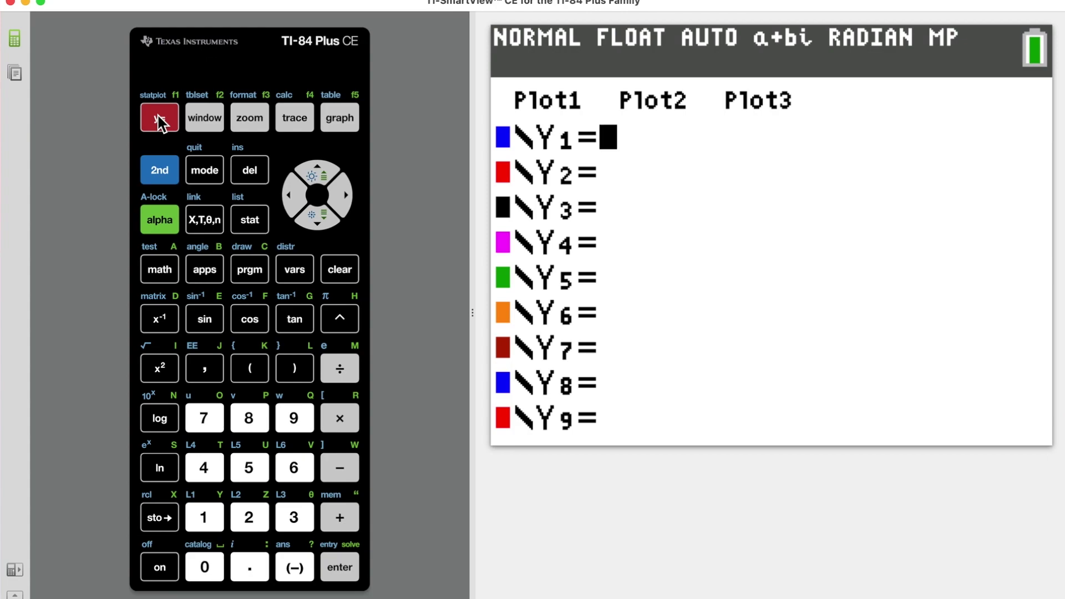
pyautogui.click(210, 223)
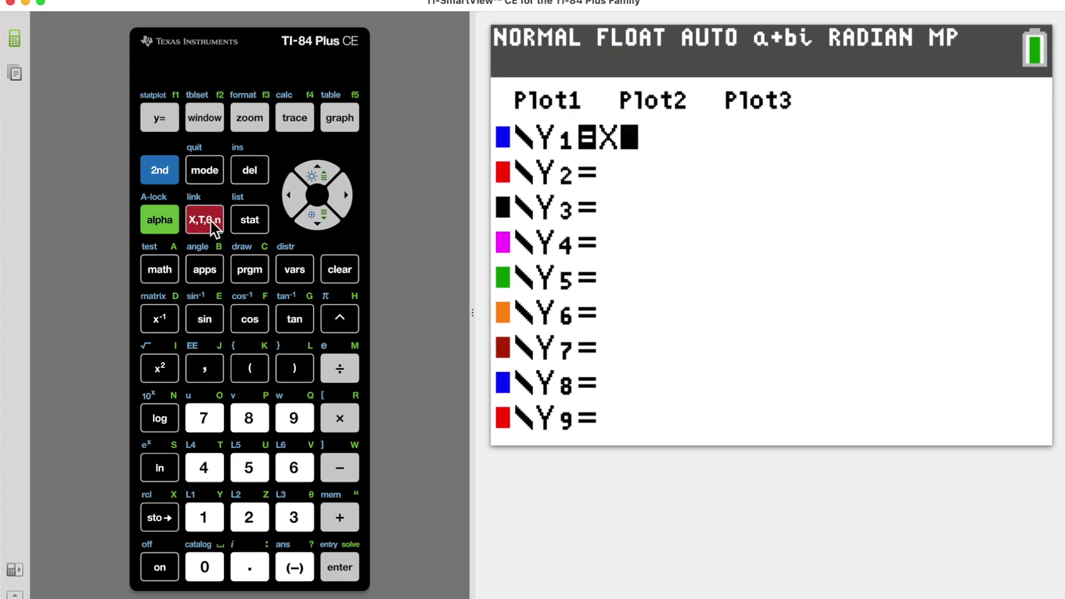
pyautogui.click(345, 322)
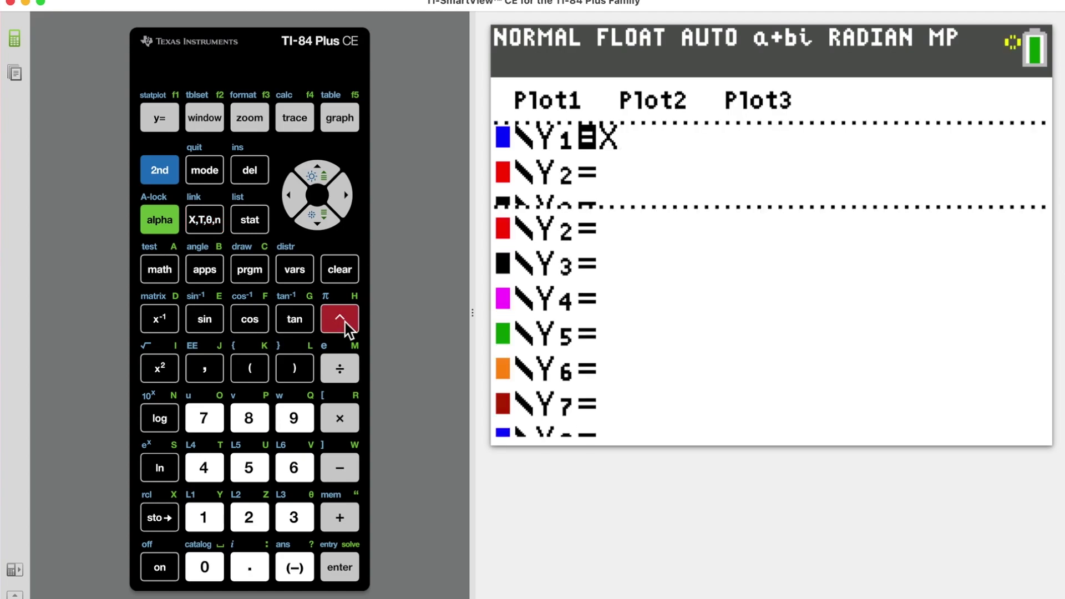
pyautogui.click(305, 517)
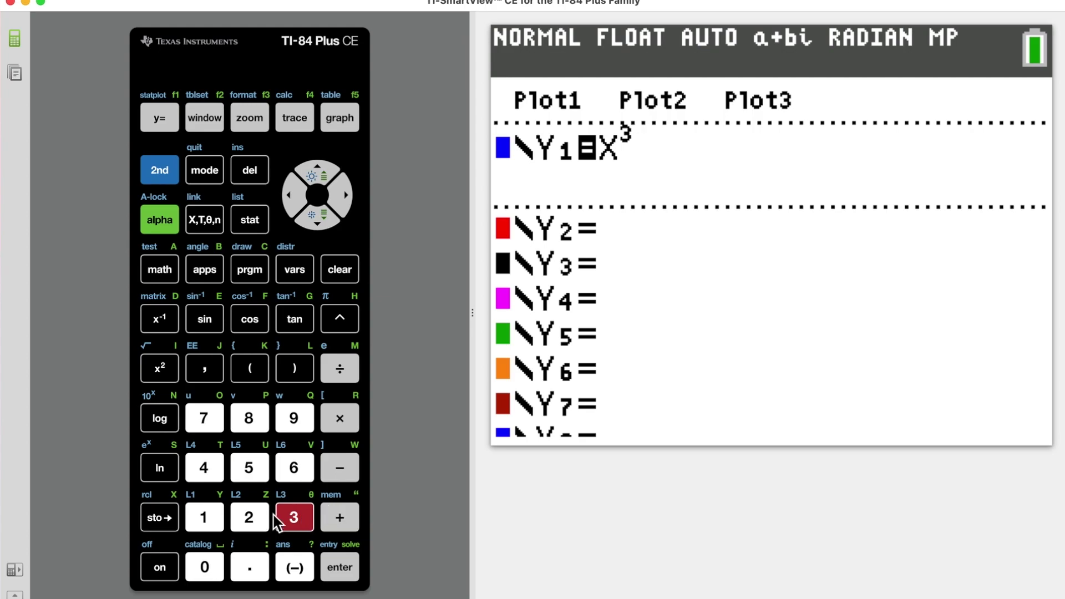
pyautogui.click(349, 193)
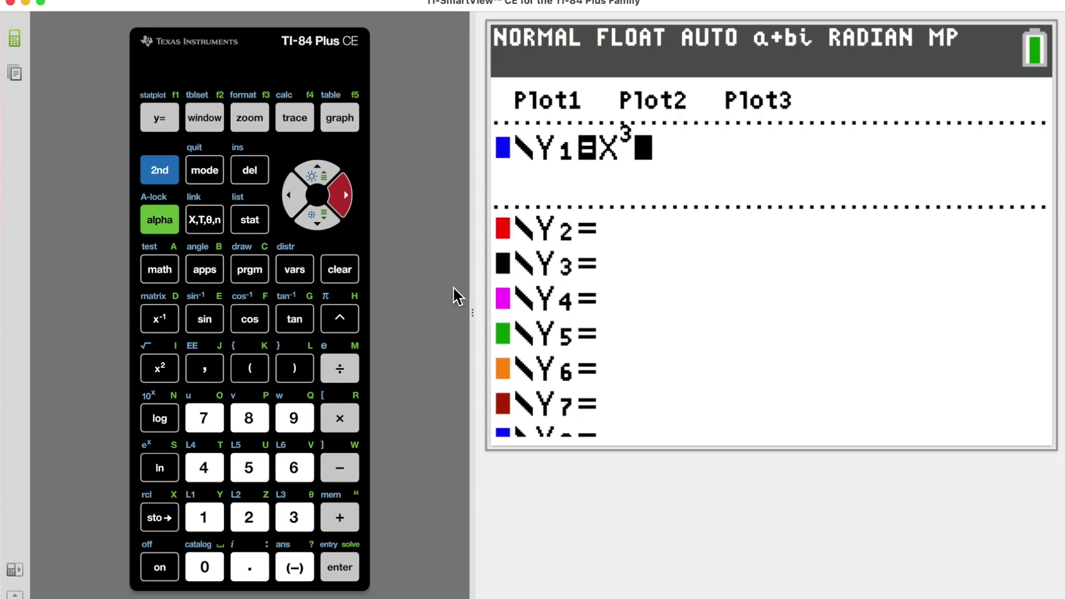
pyautogui.click(338, 470)
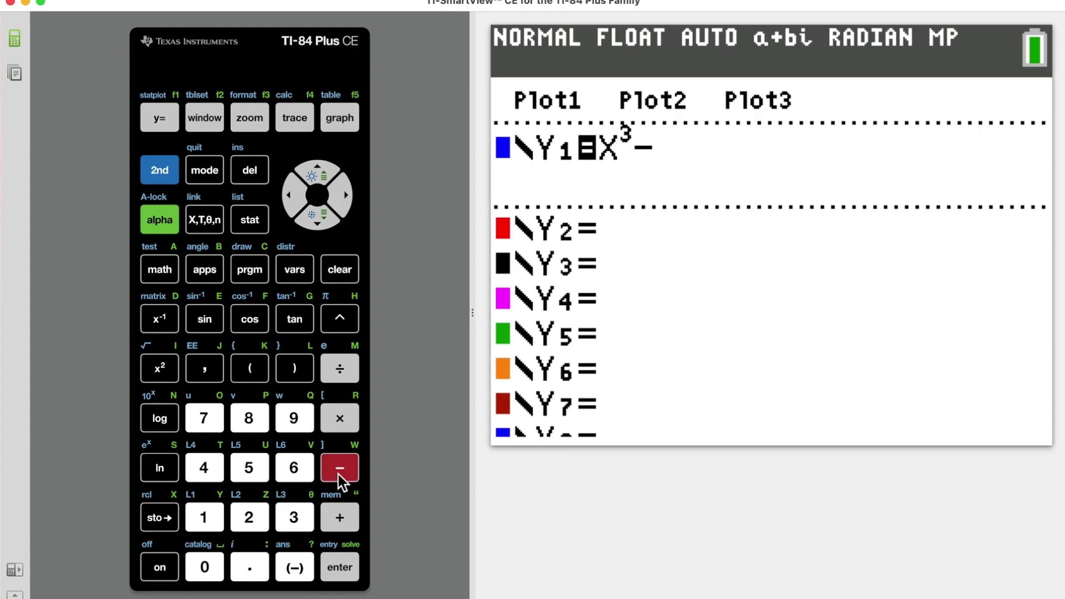
pyautogui.click(205, 222)
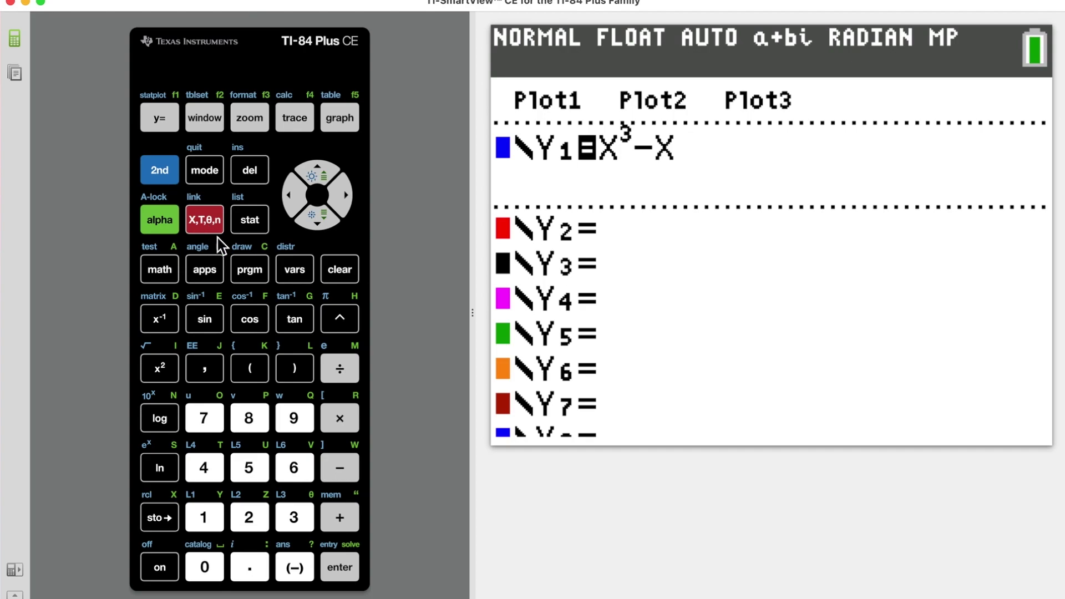
pyautogui.click(338, 518)
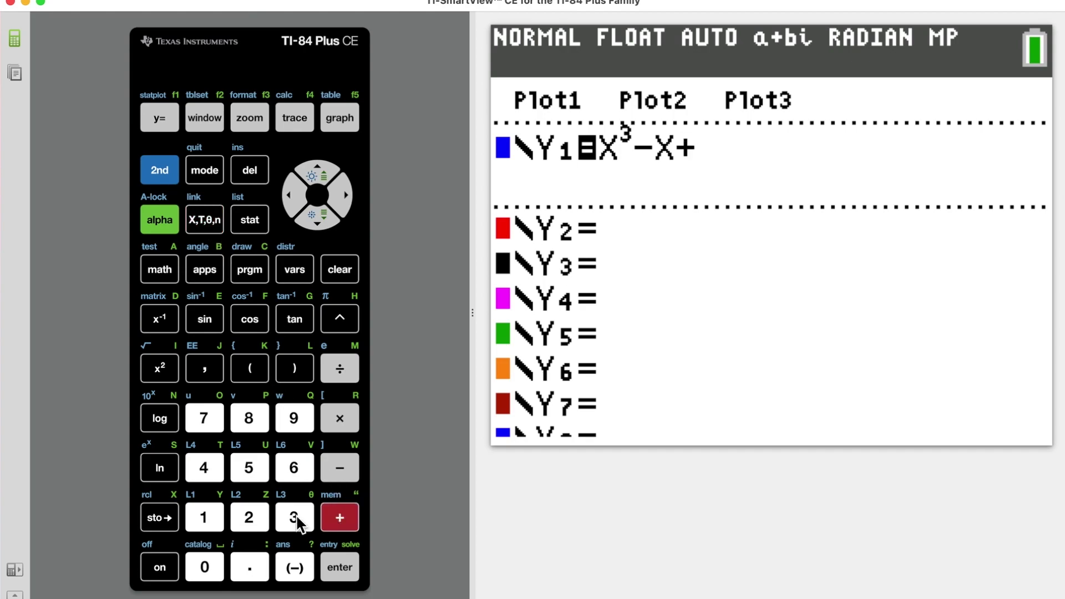
pyautogui.click(204, 522)
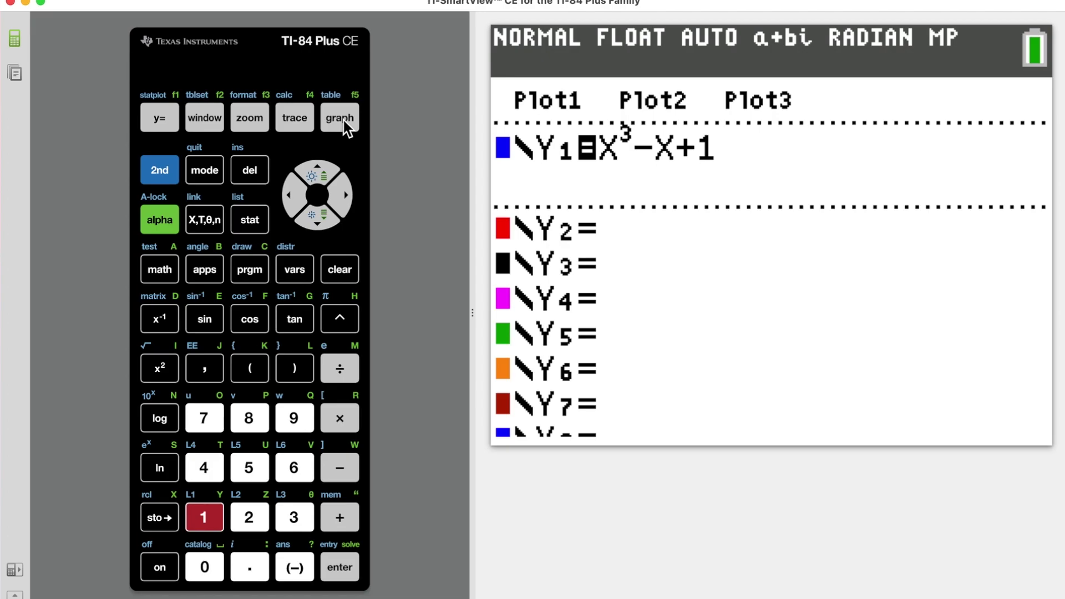
pyautogui.click(249, 119)
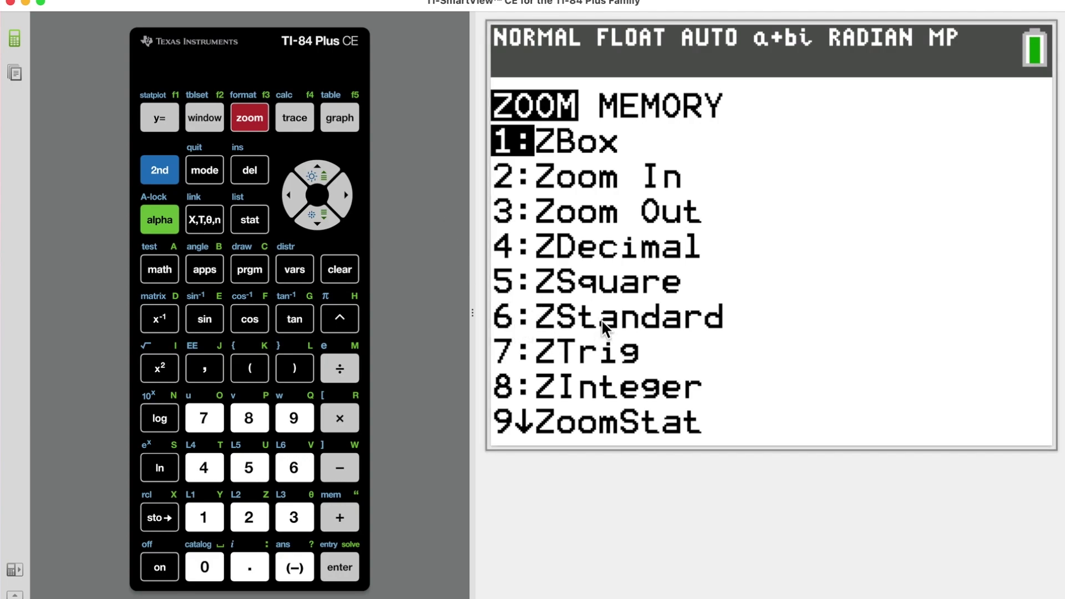
pyautogui.click(298, 466)
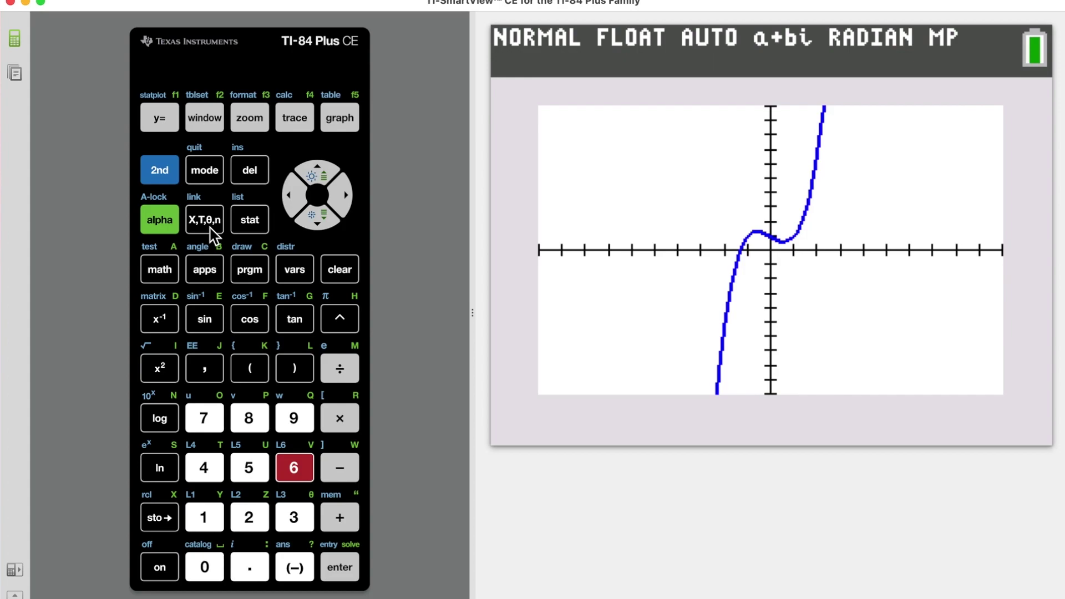
# Step: Start the zero calculation on the graph and set the left bound at about x = -1.97, below the x-intercept
pyautogui.click(160, 177)
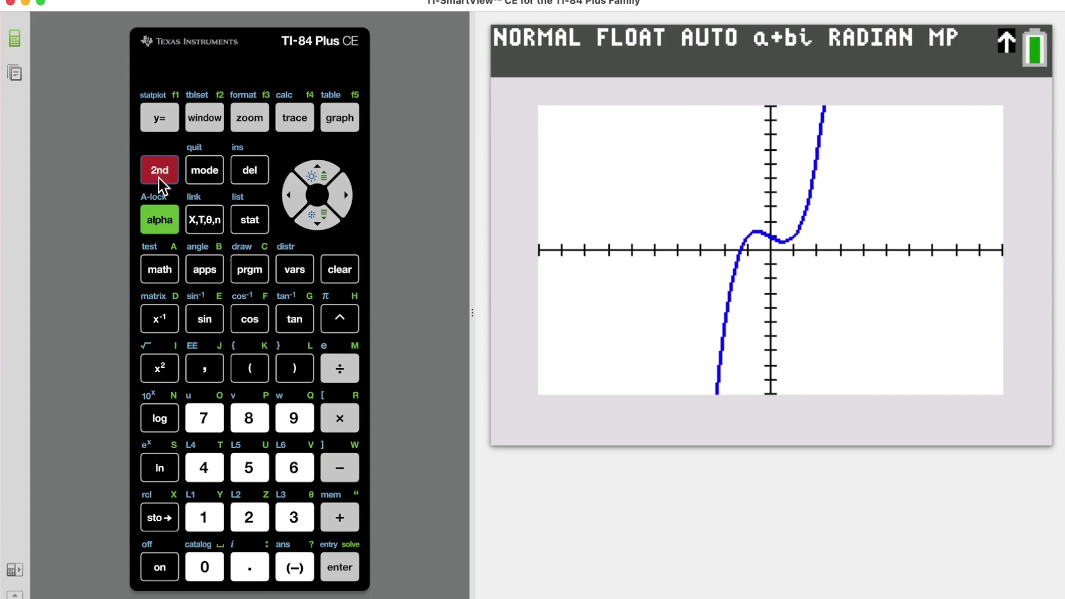
pyautogui.click(295, 119)
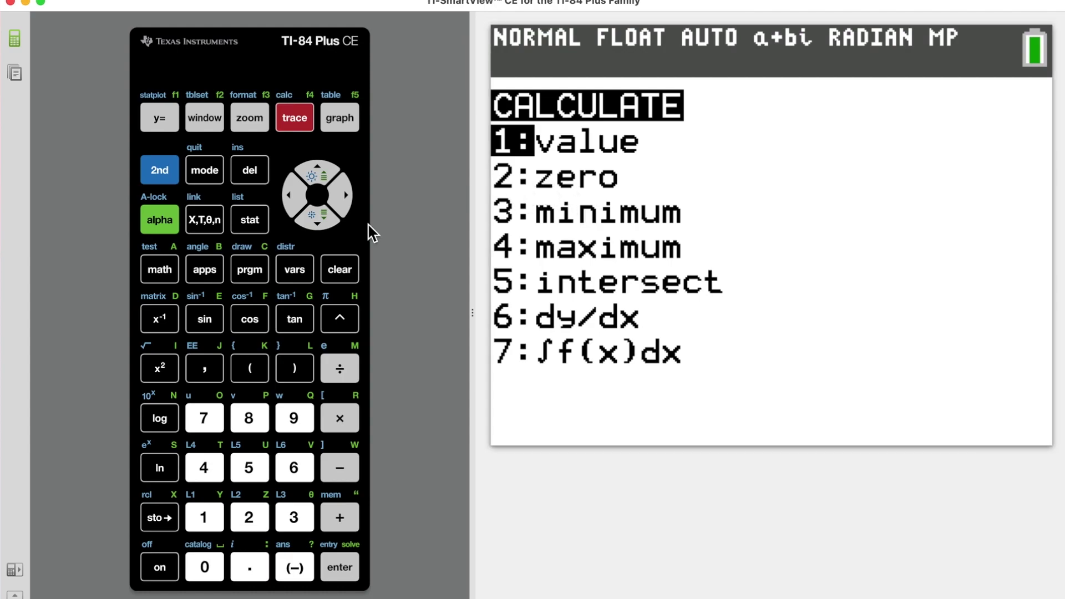
pyautogui.click(256, 522)
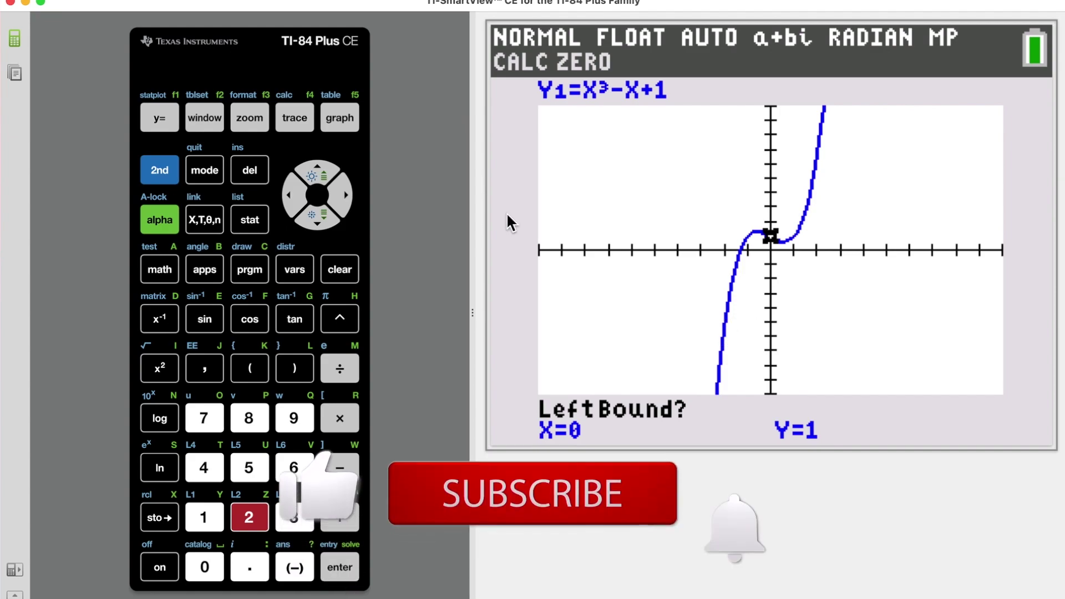
pyautogui.click(294, 196)
pyautogui.click(294, 196)
pyautogui.click(294, 196)
pyautogui.click(294, 196)
pyautogui.click(295, 197)
pyautogui.click(295, 196)
pyautogui.click(294, 196)
pyautogui.click(295, 196)
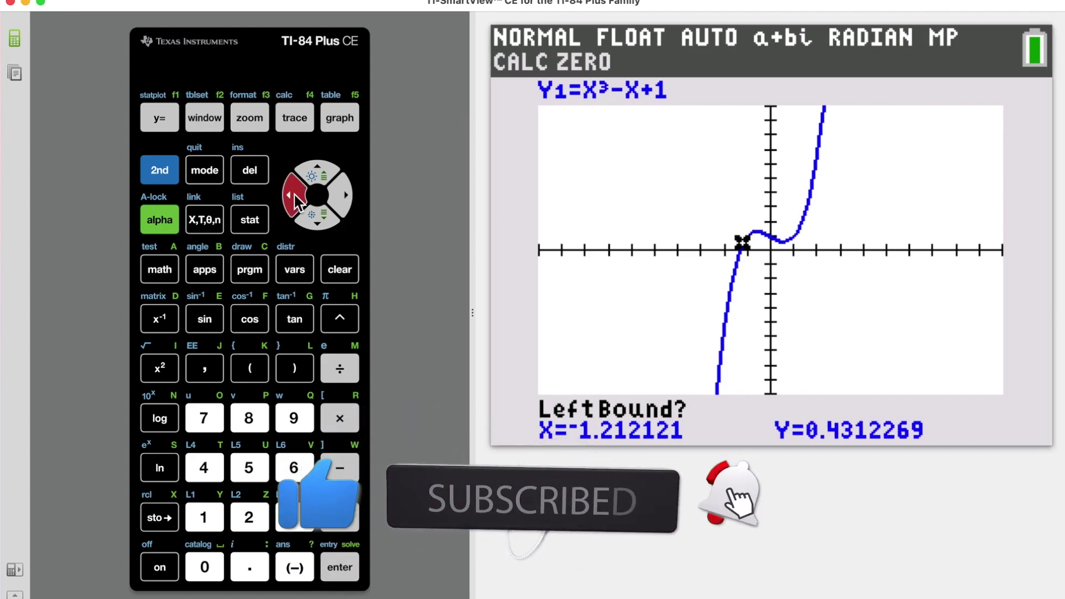
pyautogui.click(294, 196)
pyautogui.click(295, 197)
pyautogui.click(295, 197)
pyautogui.click(295, 197)
pyautogui.click(295, 196)
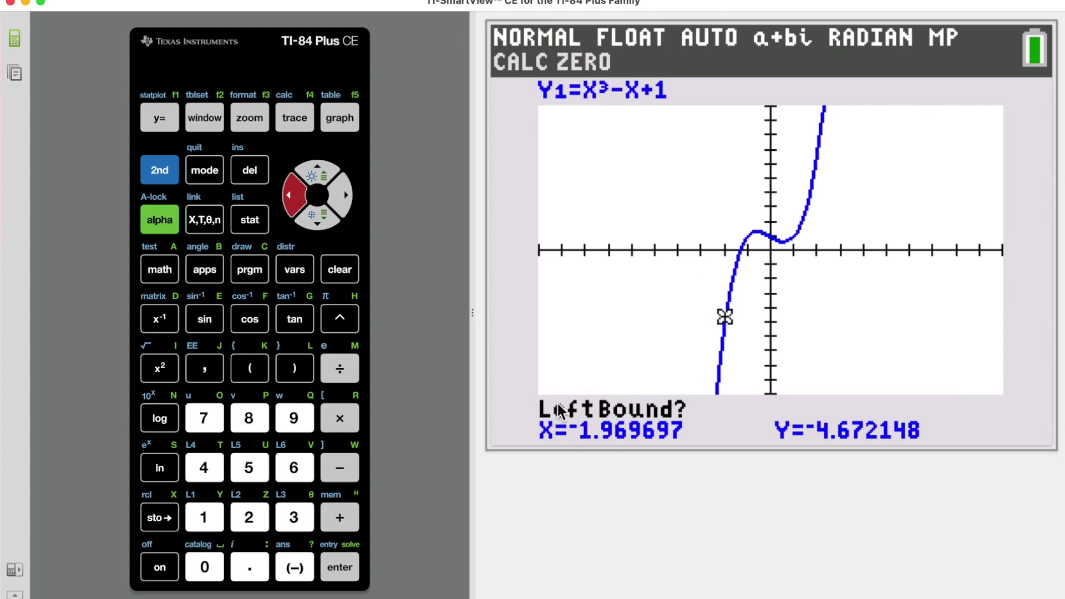
pyautogui.click(344, 571)
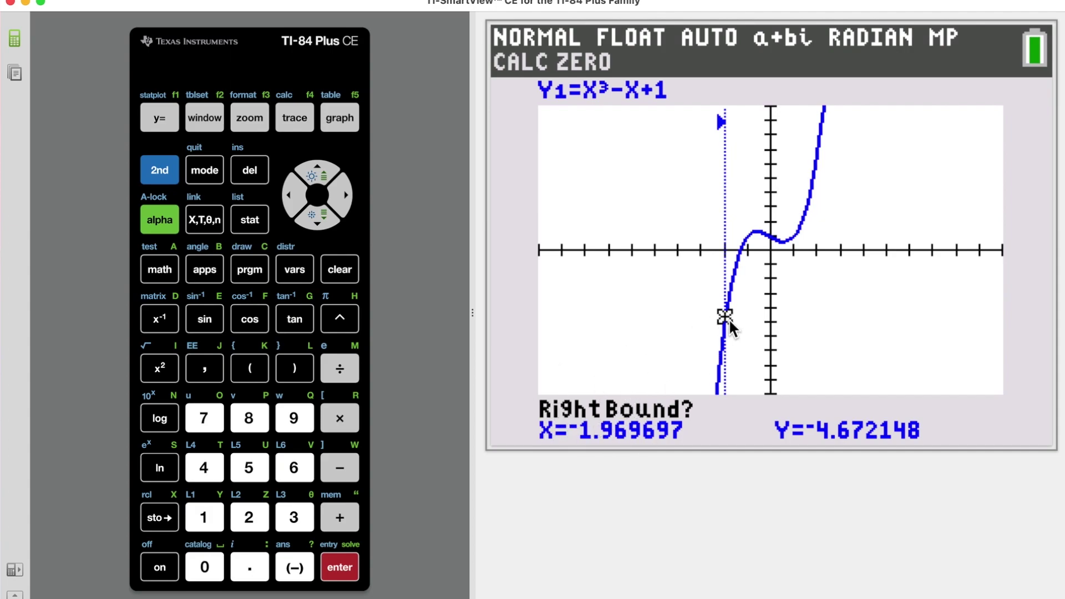
# Step: Set the right bound of the zero calculation at about x = -0.45, on the other side of the x-intercept
pyautogui.click(345, 199)
pyautogui.click(345, 199)
pyautogui.click(345, 198)
pyautogui.click(345, 199)
pyautogui.click(345, 199)
pyautogui.click(345, 199)
pyautogui.click(345, 198)
pyautogui.click(345, 199)
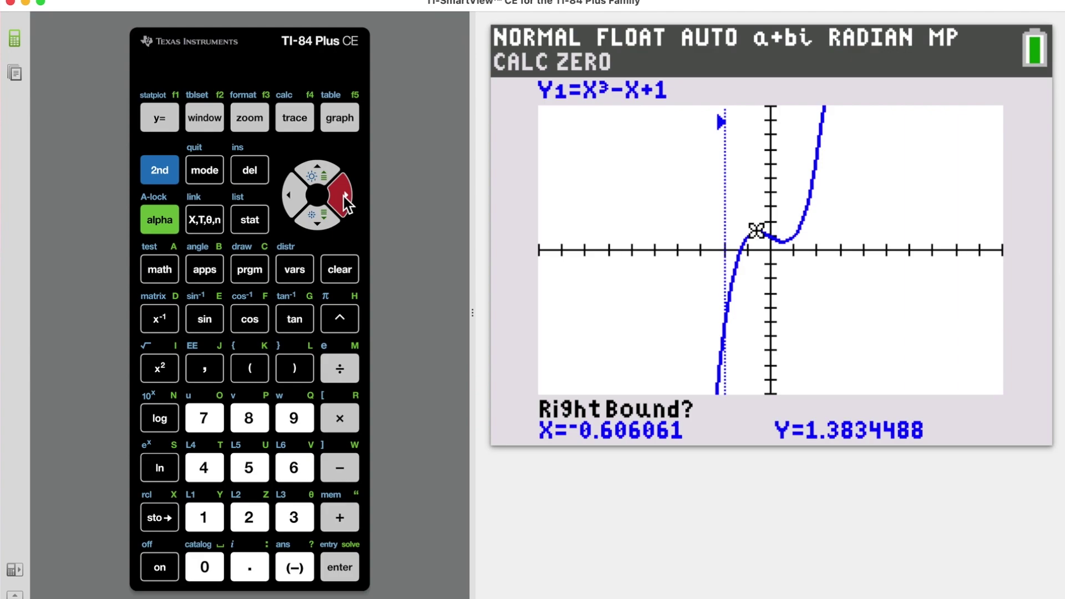
pyautogui.click(345, 199)
pyautogui.click(345, 199)
pyautogui.click(345, 198)
pyautogui.click(345, 199)
pyautogui.click(345, 199)
pyautogui.click(345, 199)
pyautogui.click(345, 199)
pyautogui.click(345, 199)
pyautogui.click(345, 199)
pyautogui.click(345, 198)
pyautogui.click(345, 198)
pyautogui.click(345, 199)
pyautogui.click(345, 199)
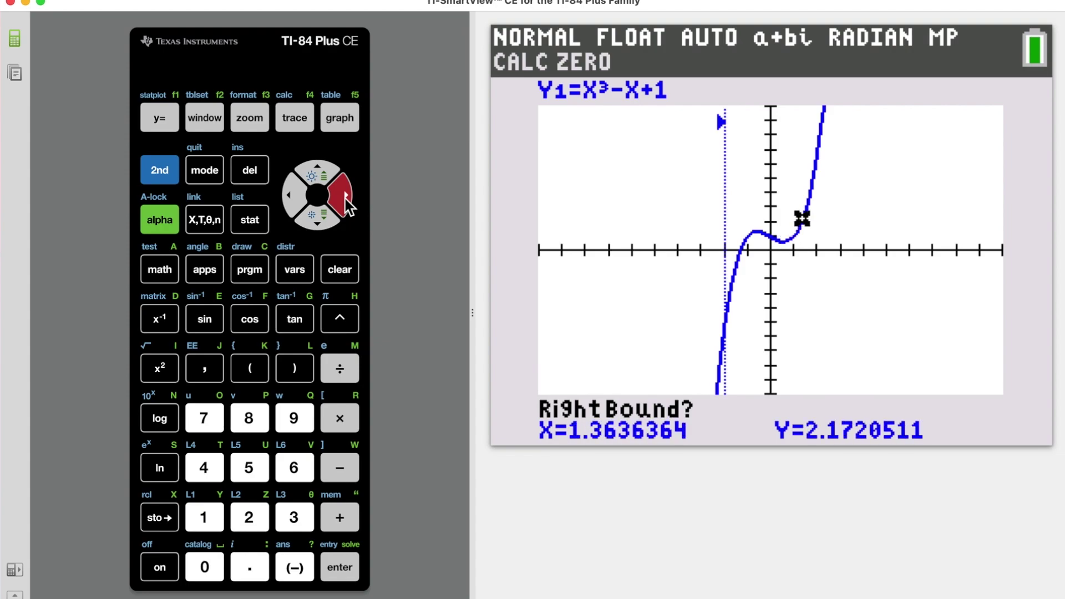
pyautogui.click(346, 199)
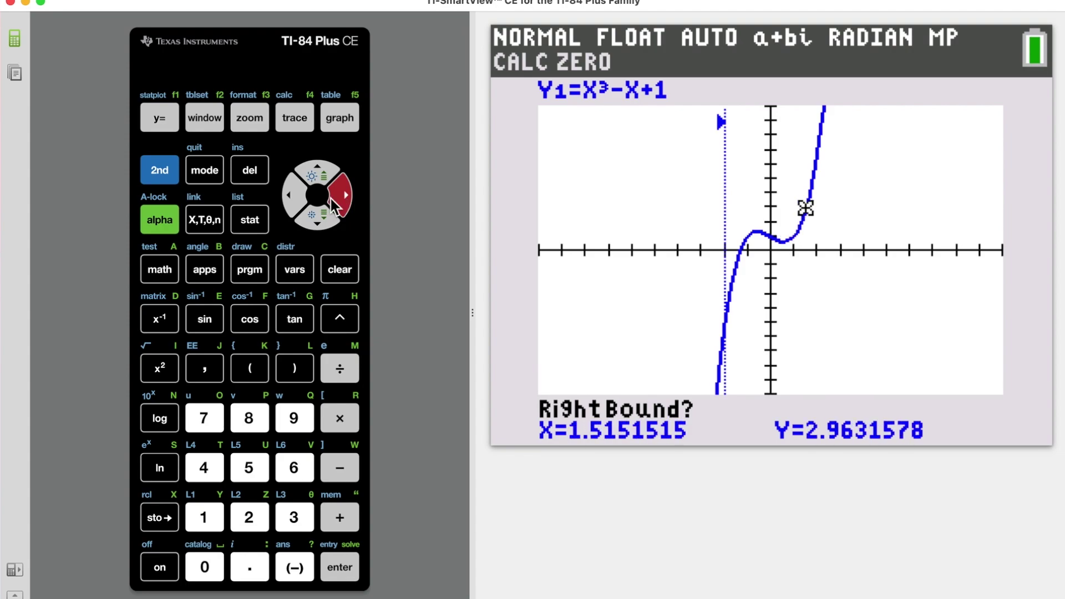
pyautogui.click(299, 198)
pyautogui.click(298, 197)
pyautogui.click(299, 197)
pyautogui.click(298, 197)
pyautogui.click(299, 198)
pyautogui.click(298, 197)
pyautogui.click(298, 197)
pyautogui.click(299, 198)
pyautogui.click(298, 198)
pyautogui.click(299, 197)
pyautogui.click(298, 197)
pyautogui.click(299, 198)
pyautogui.click(298, 197)
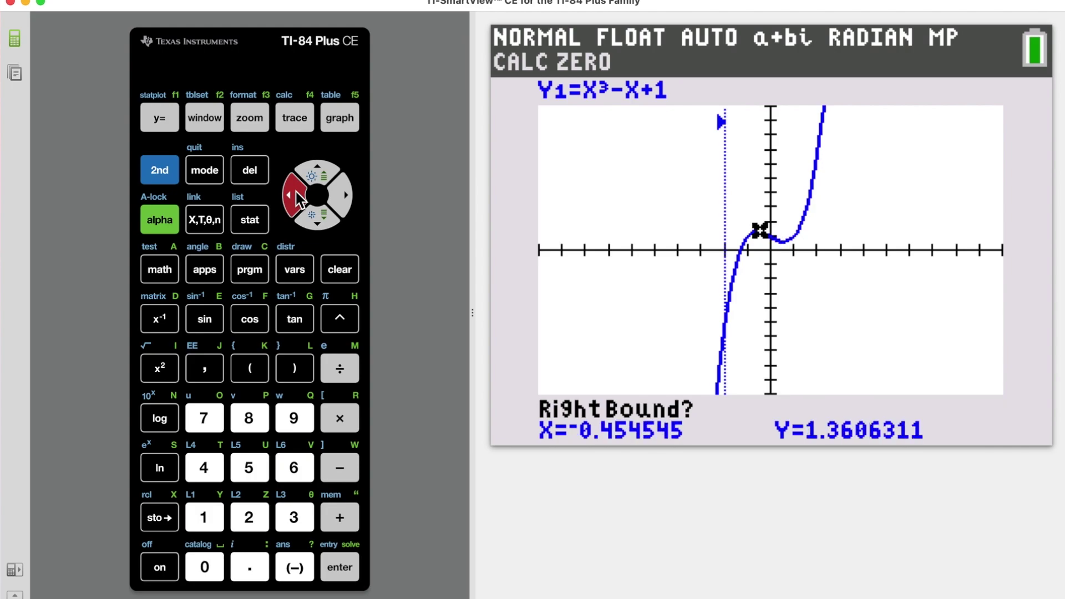
pyautogui.click(343, 571)
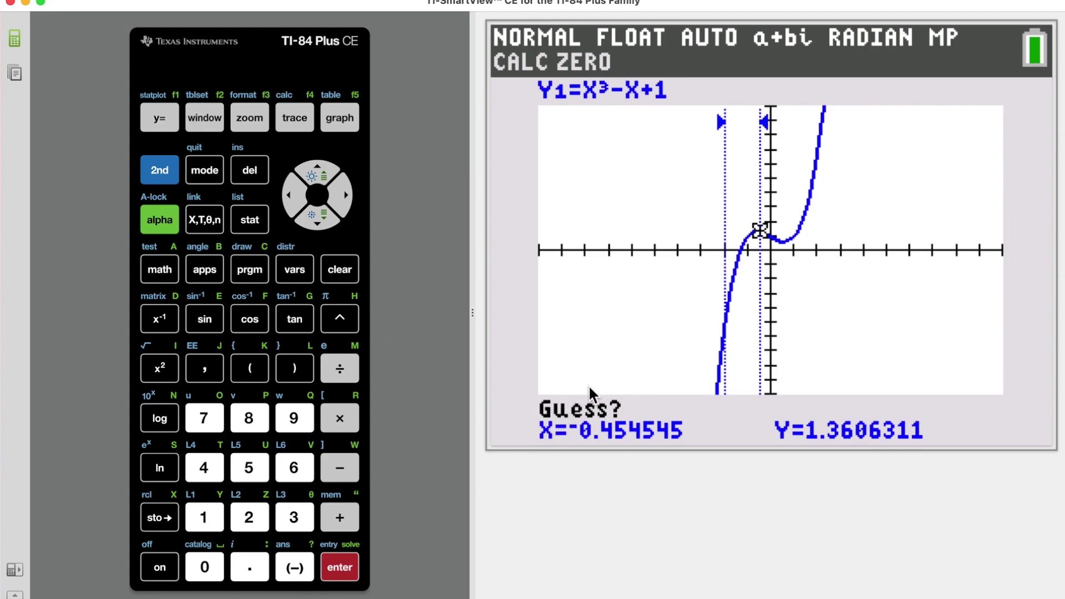
# Step: Set the guess at about x = -1.36 beside the x-intercept, calculate the zero, and quit to the home screen
pyautogui.click(291, 200)
pyautogui.click(292, 199)
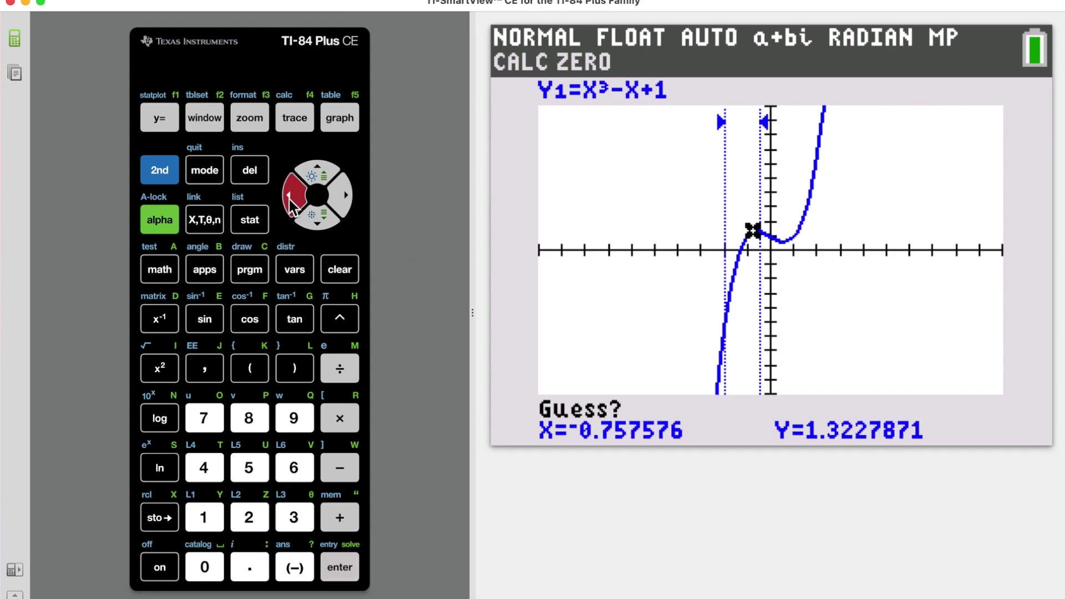
pyautogui.click(292, 200)
pyautogui.click(291, 200)
pyautogui.click(291, 200)
pyautogui.click(292, 200)
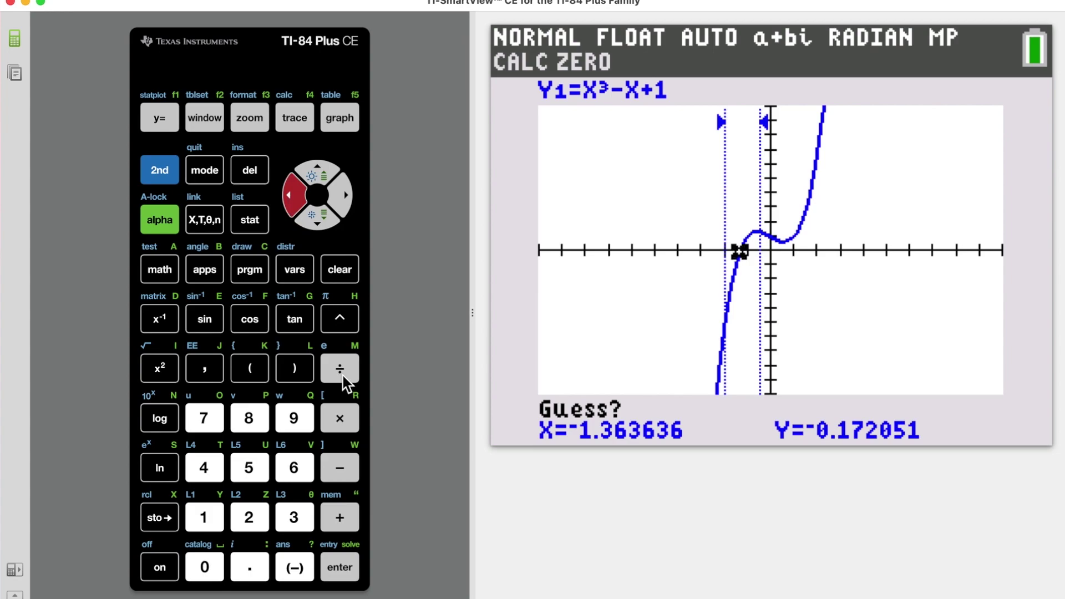
pyautogui.click(346, 567)
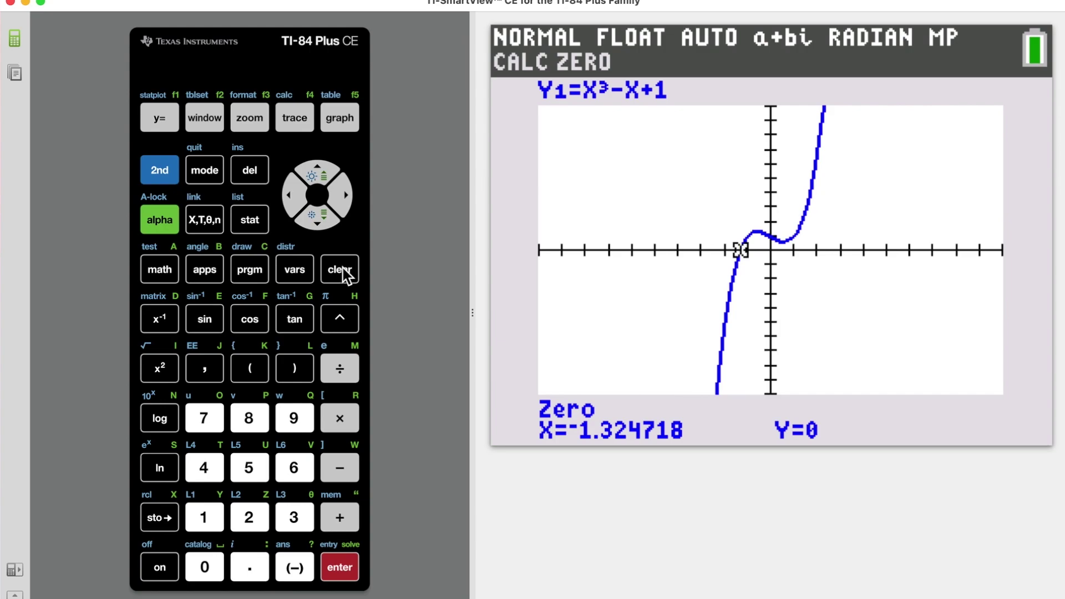
pyautogui.click(159, 170)
pyautogui.click(201, 176)
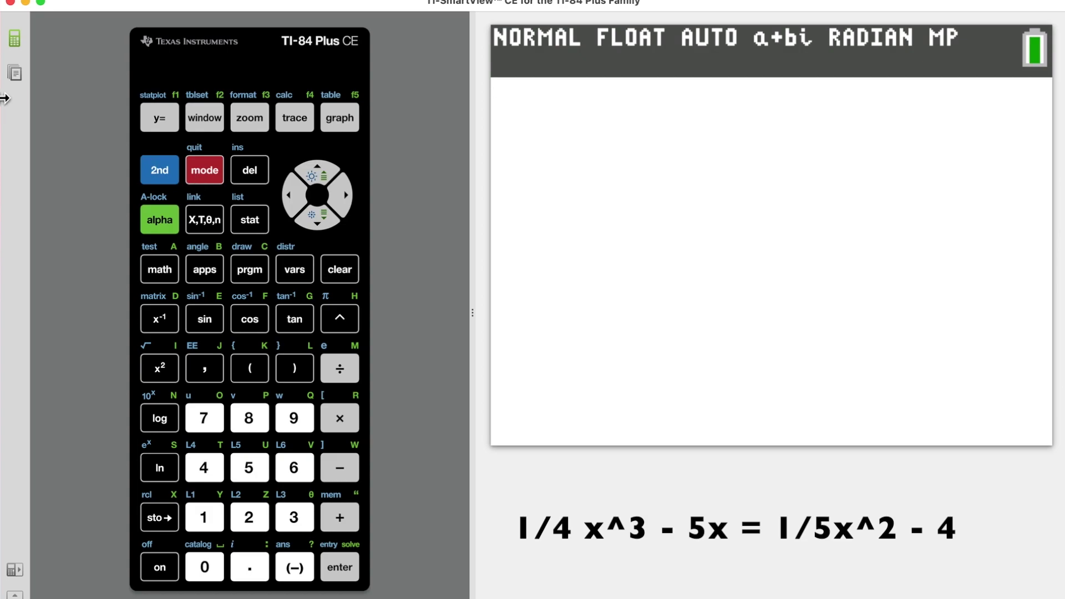
# Step: Clear the old expression from Y1 and start it with the stacked fraction 1/4
pyautogui.click(159, 118)
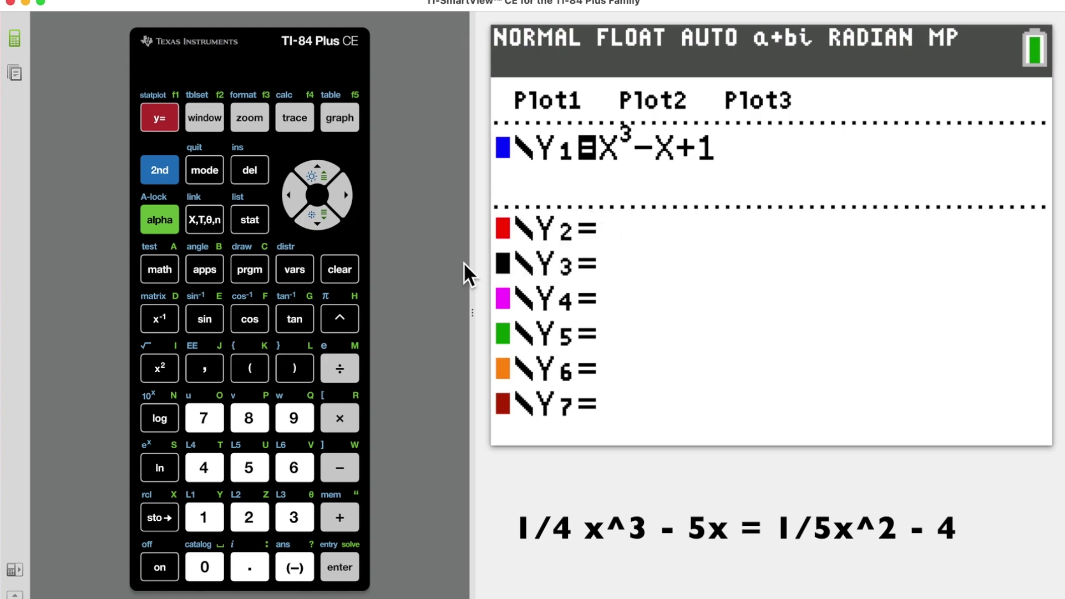
pyautogui.click(340, 270)
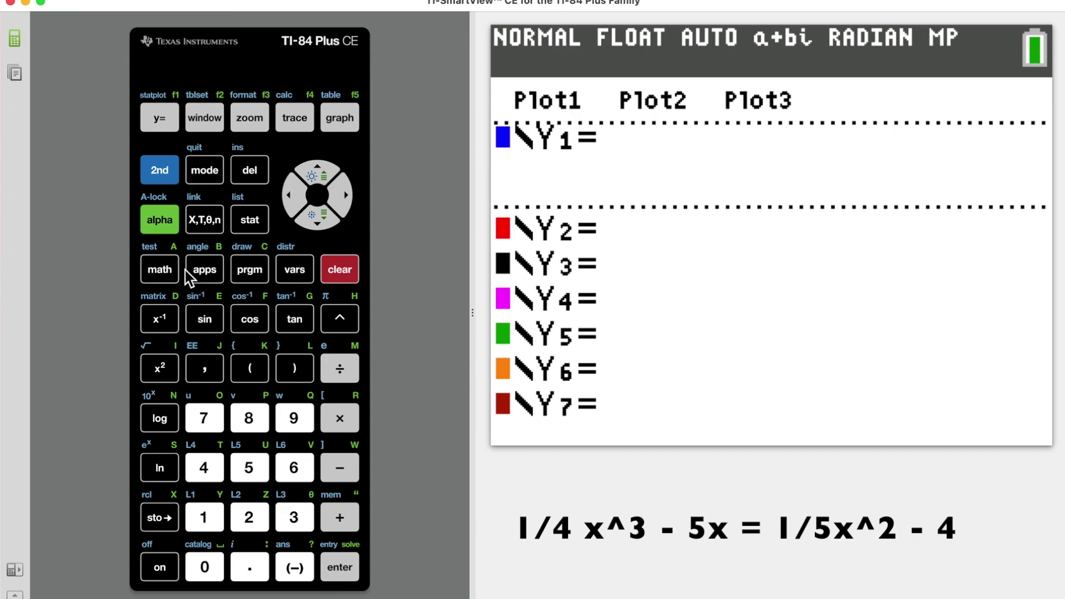
pyautogui.click(165, 225)
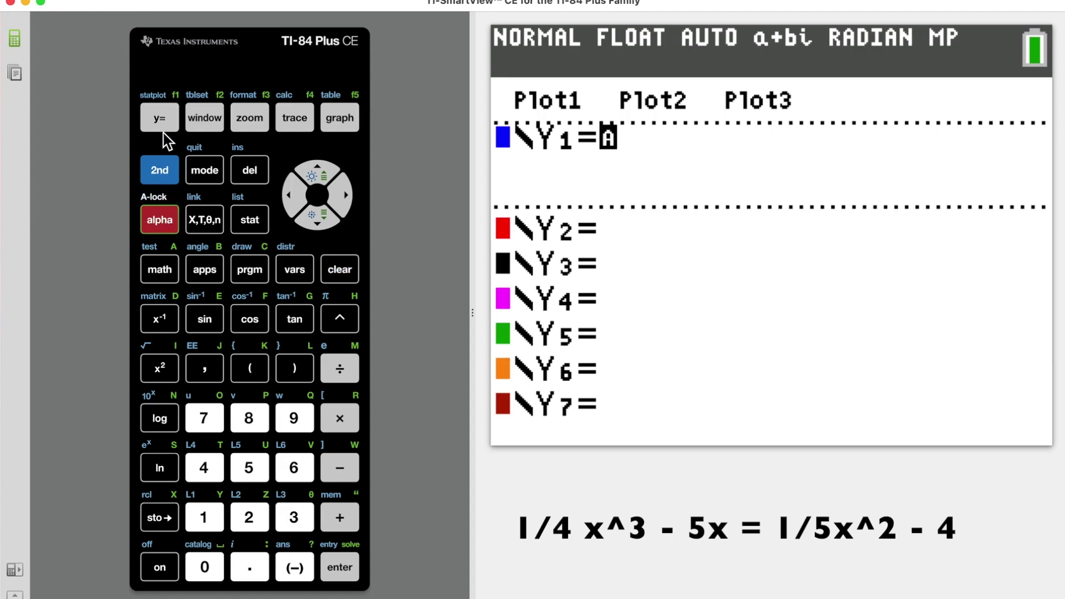
pyautogui.click(163, 121)
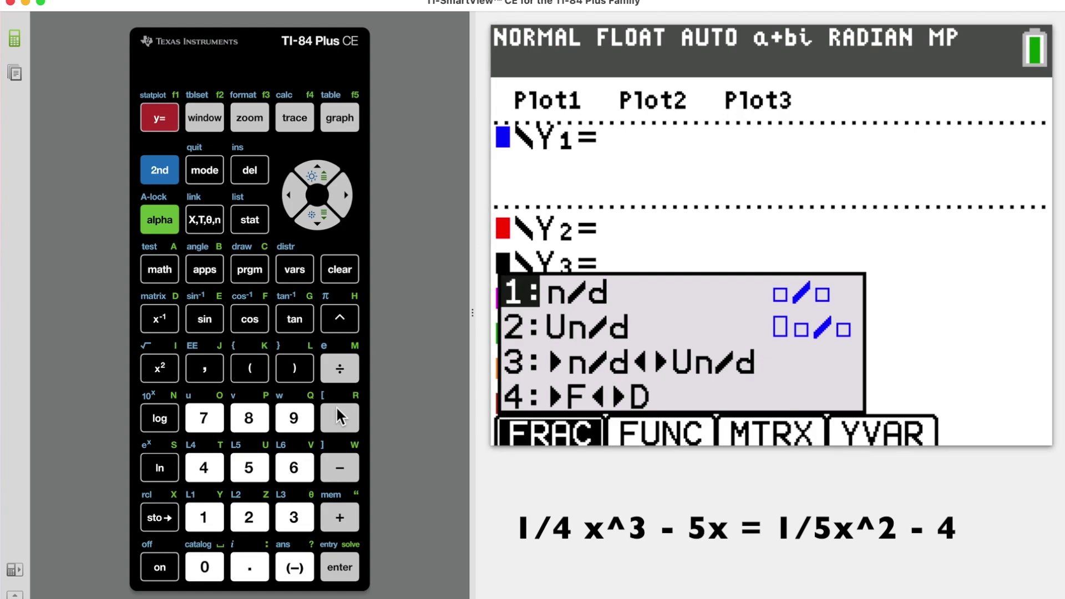
pyautogui.click(210, 516)
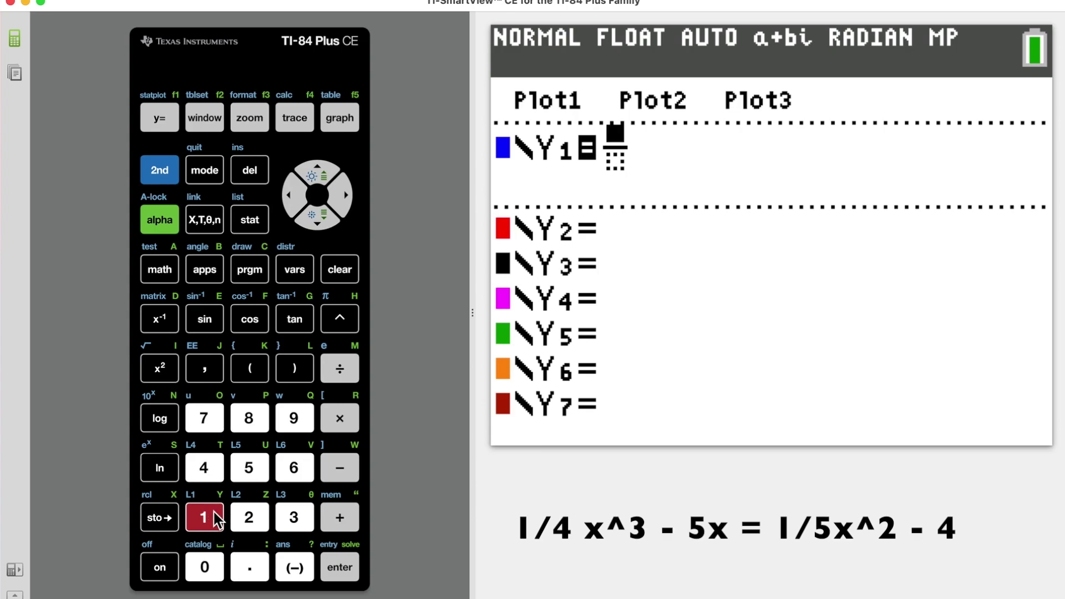
pyautogui.click(317, 222)
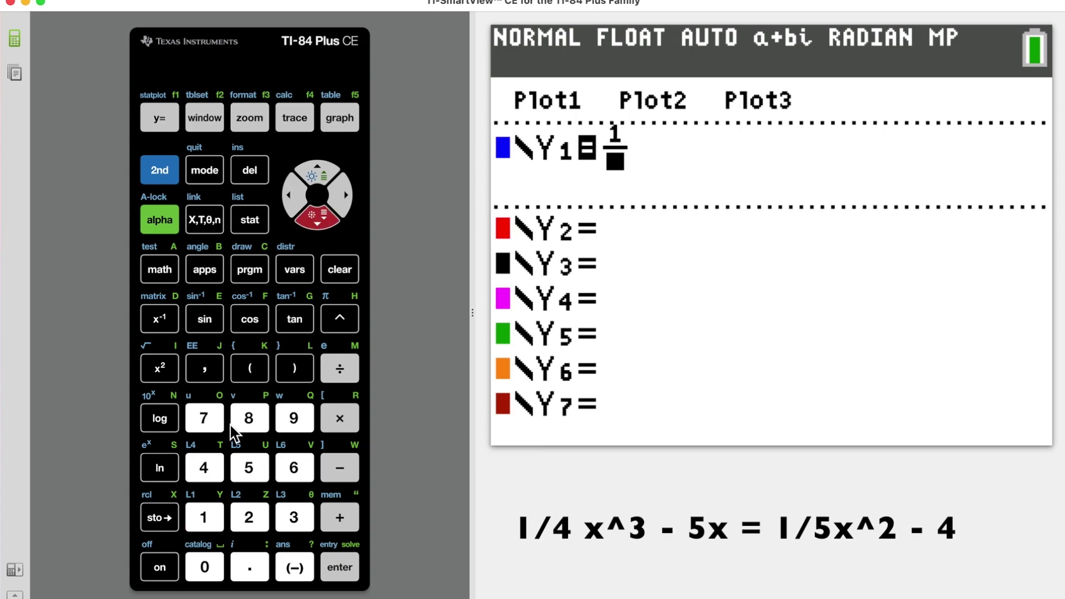
pyautogui.click(214, 467)
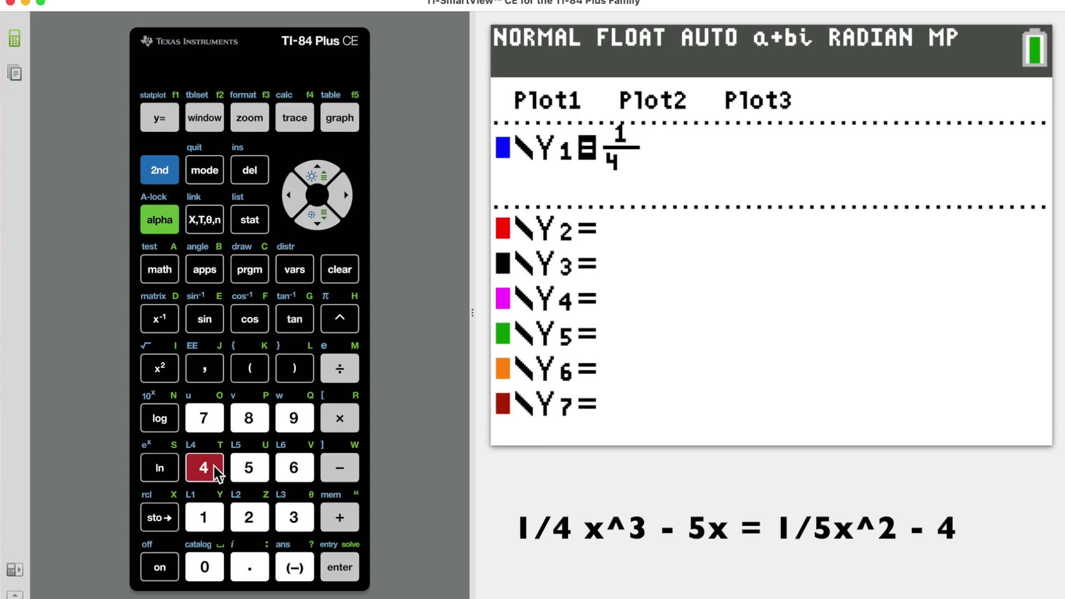
pyautogui.click(343, 194)
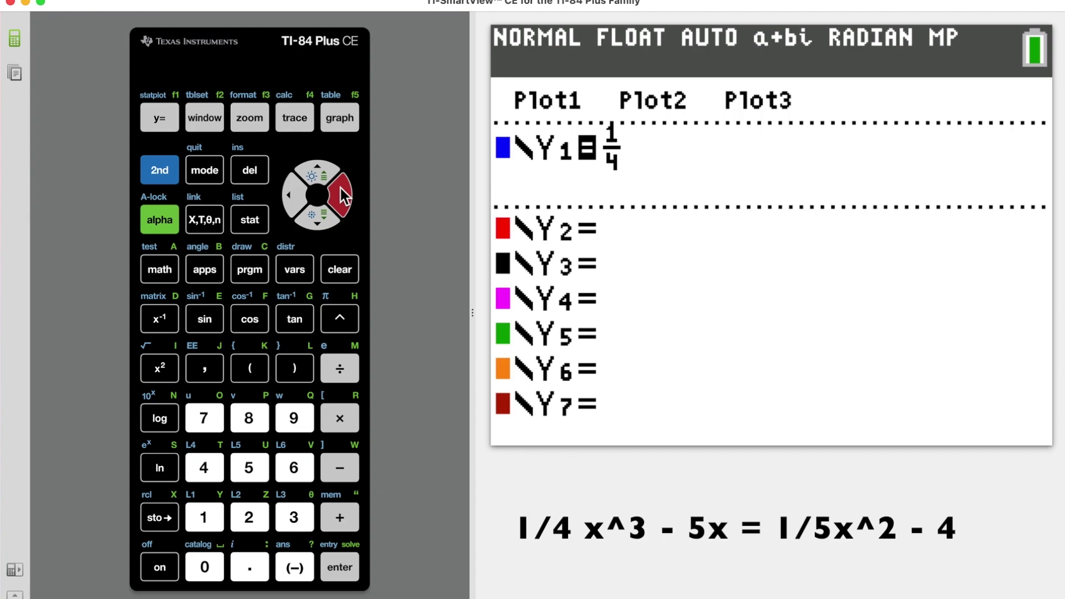
# Step: Complete Y1 with X^3-5X after the fraction 1/4
pyautogui.click(213, 223)
pyautogui.click(340, 324)
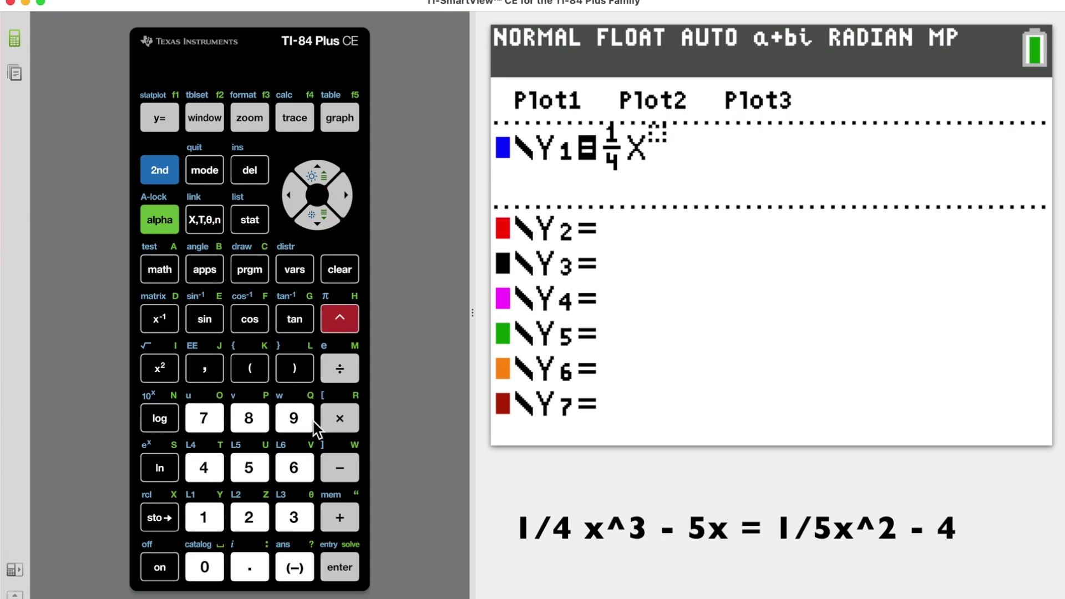
pyautogui.click(296, 516)
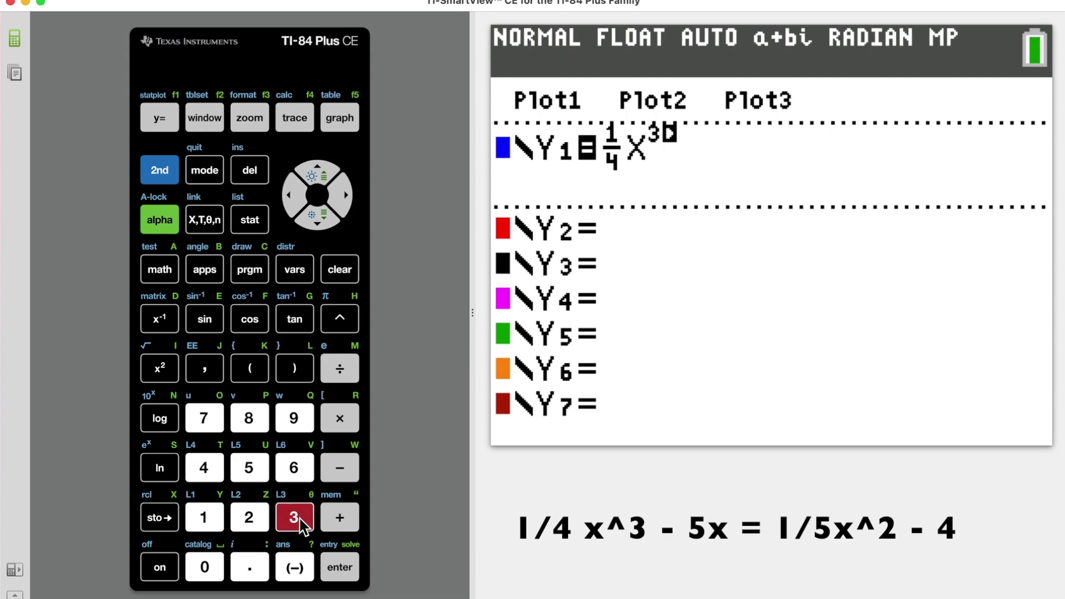
pyautogui.click(346, 195)
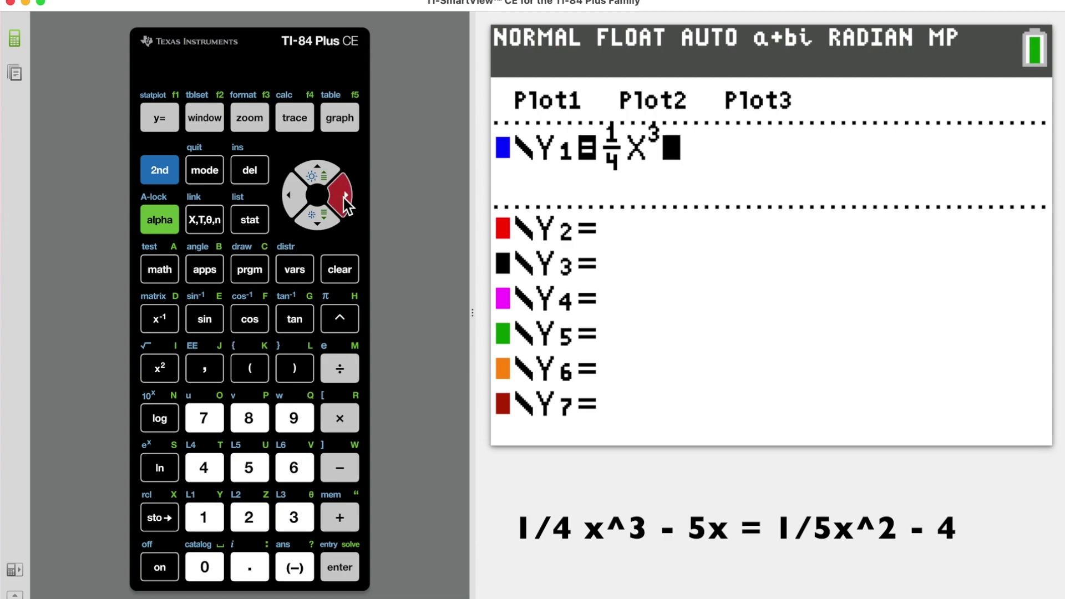
pyautogui.click(340, 468)
pyautogui.click(249, 467)
pyautogui.click(208, 228)
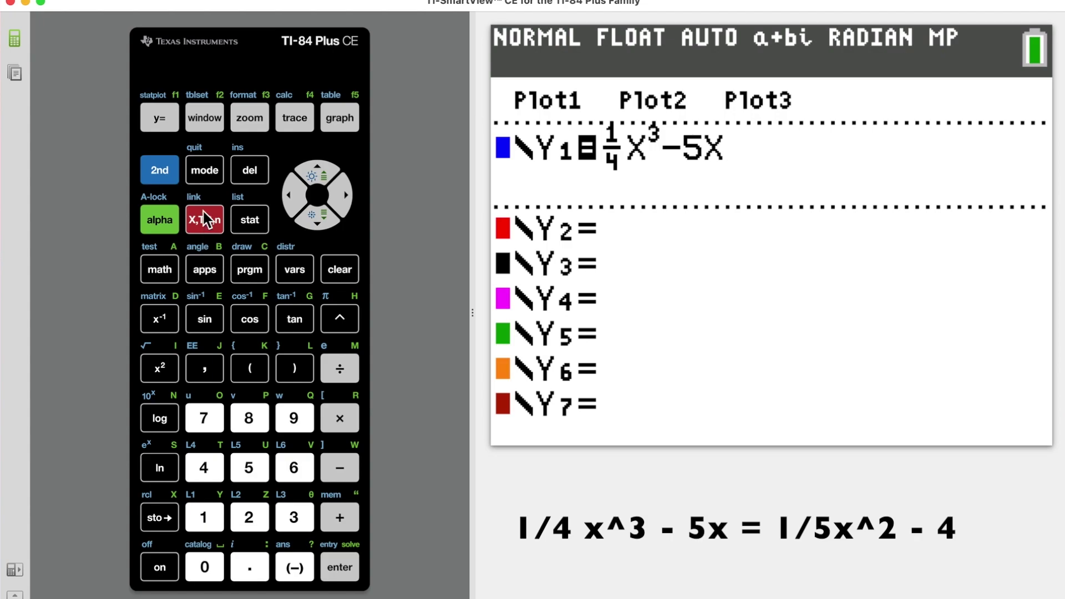
# Step: Start Y2 with the stacked fraction 1/5
pyautogui.click(315, 221)
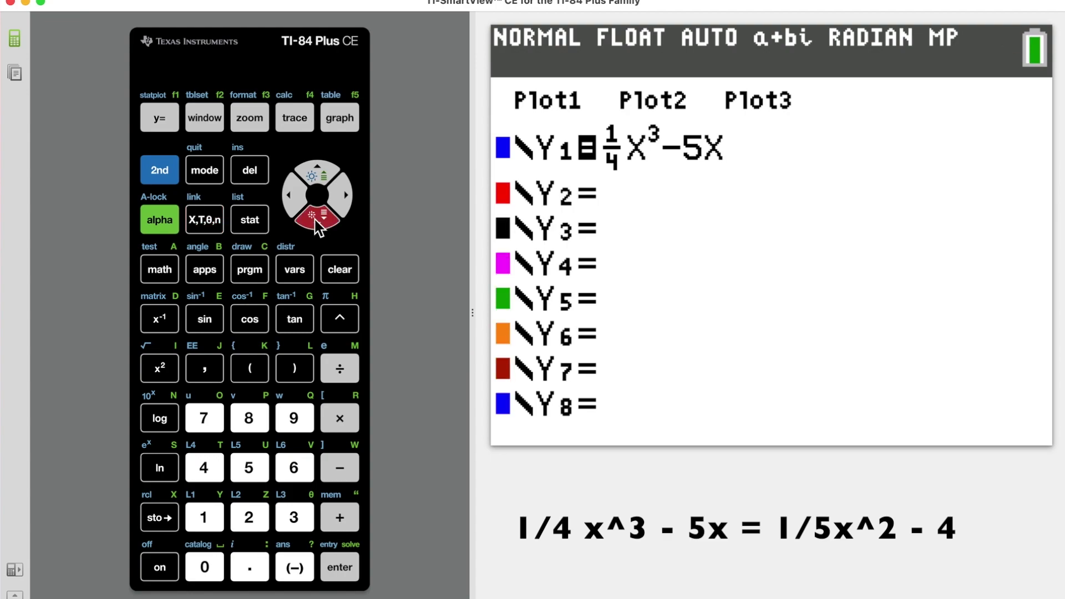
pyautogui.click(169, 221)
pyautogui.click(163, 127)
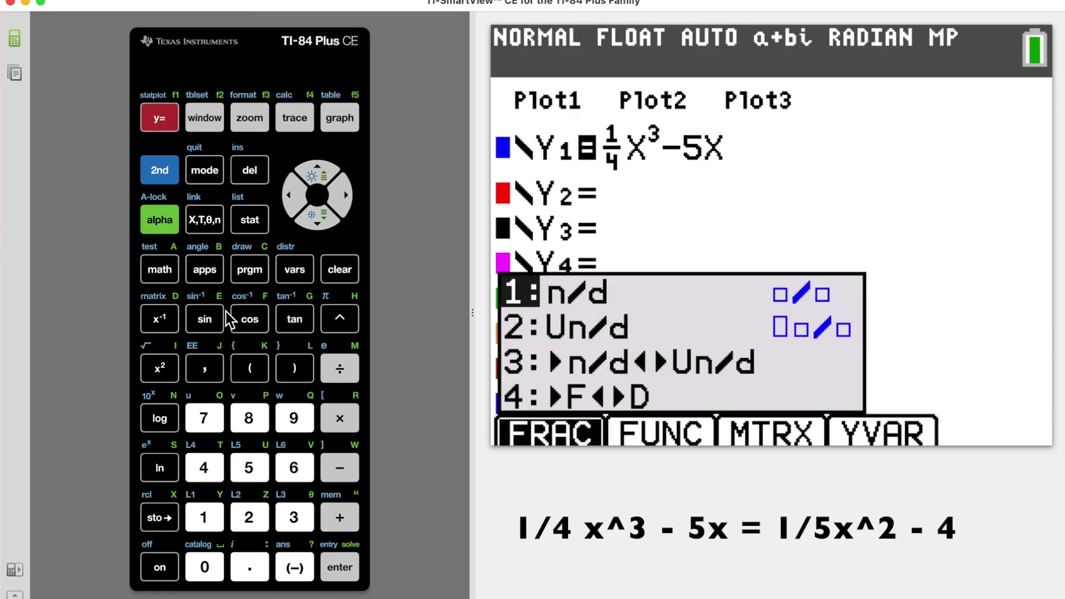
pyautogui.click(211, 513)
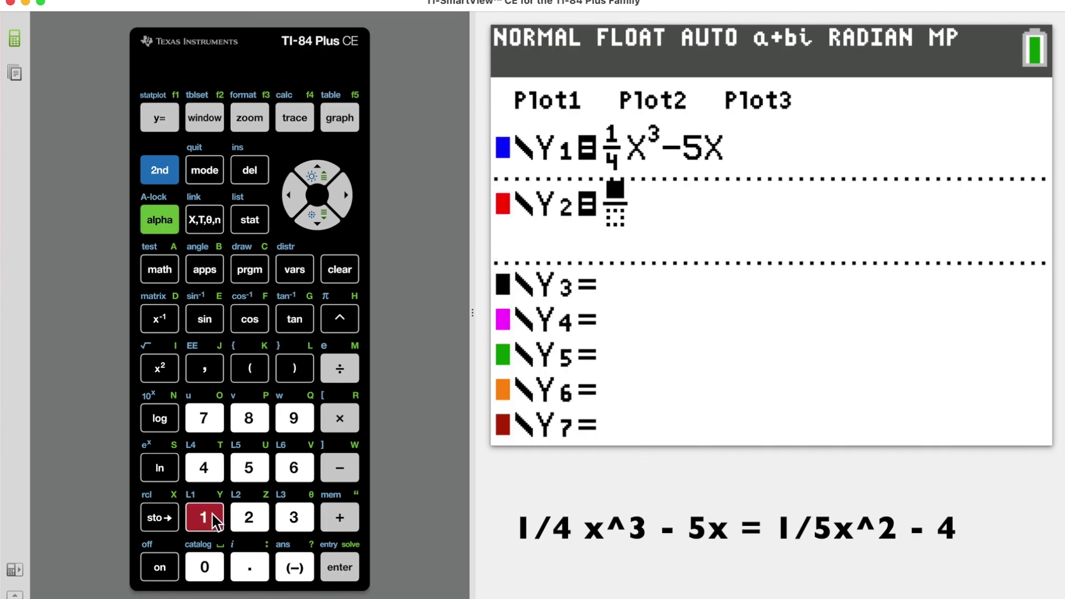
pyautogui.click(214, 519)
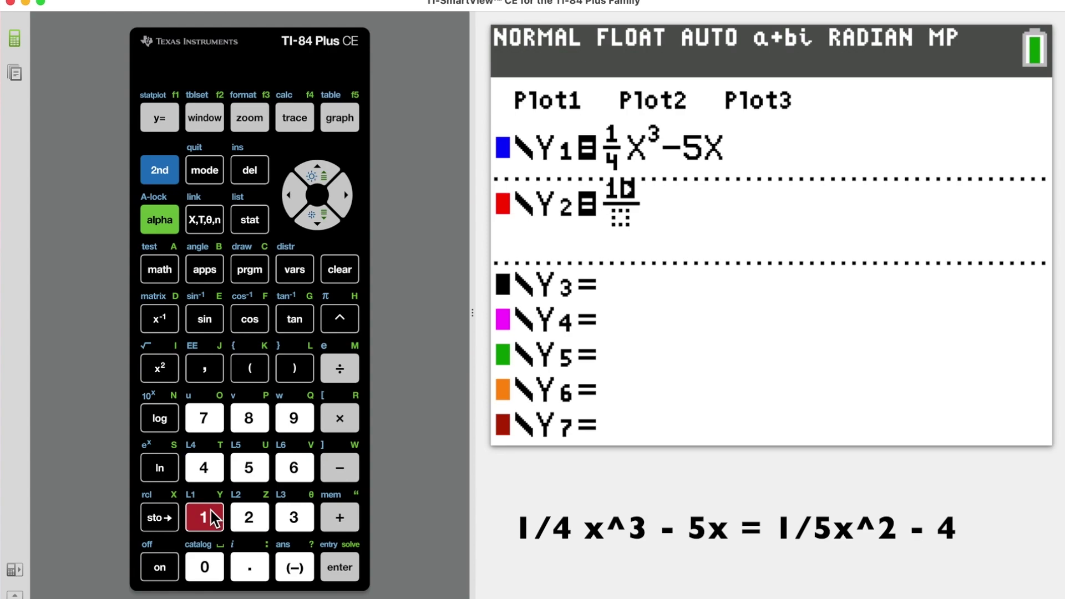
pyautogui.click(316, 225)
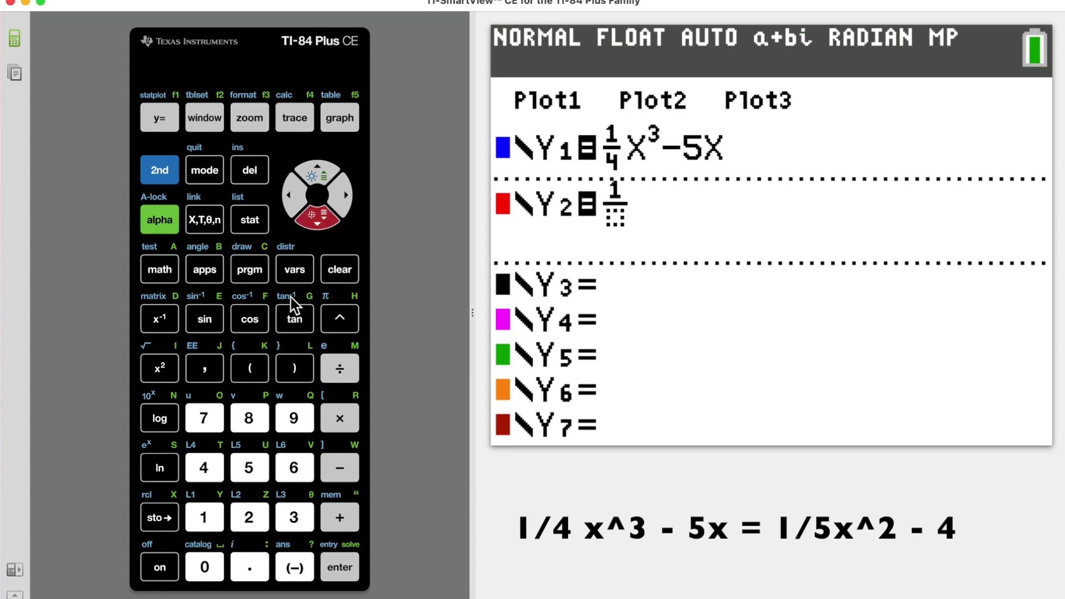
pyautogui.click(249, 467)
pyautogui.click(348, 197)
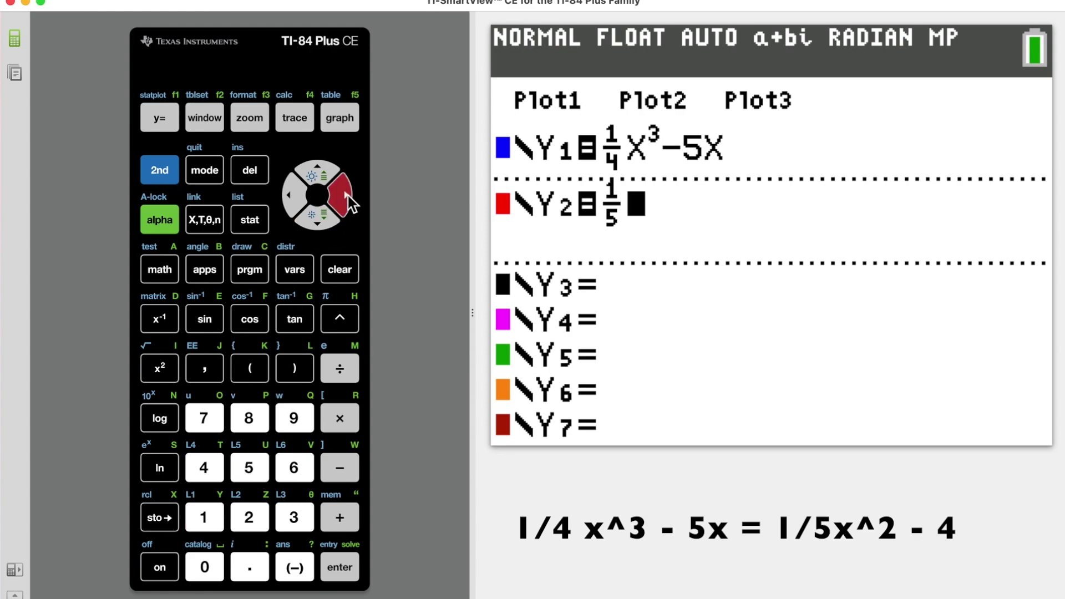
# Step: Complete Y2 with X^2-4 after the fraction 1/5 and graph both functions in the standard viewing window (ZStandard)
pyautogui.click(205, 220)
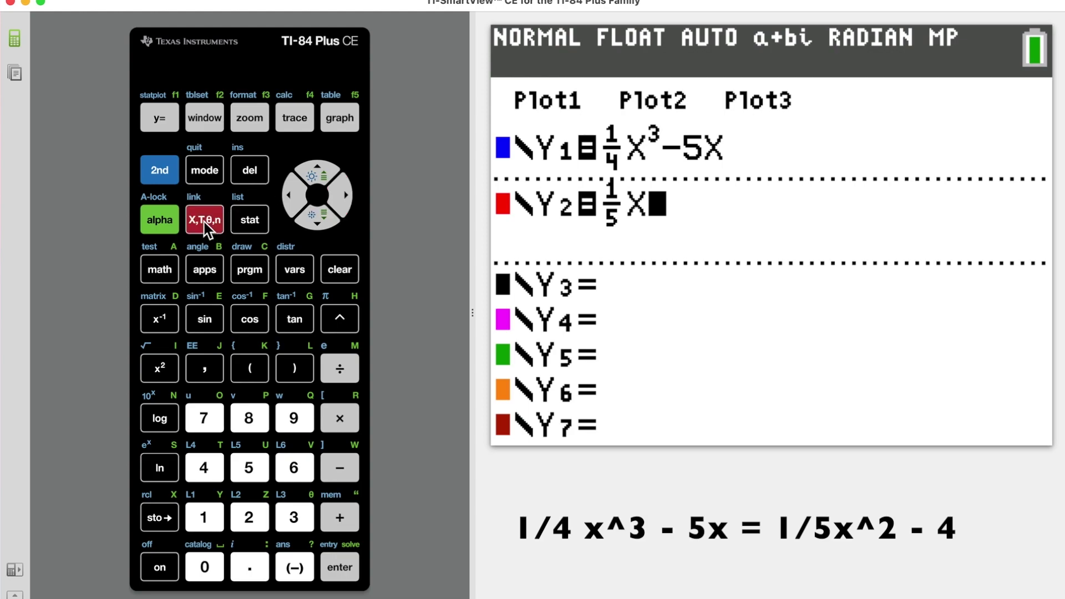
pyautogui.click(161, 369)
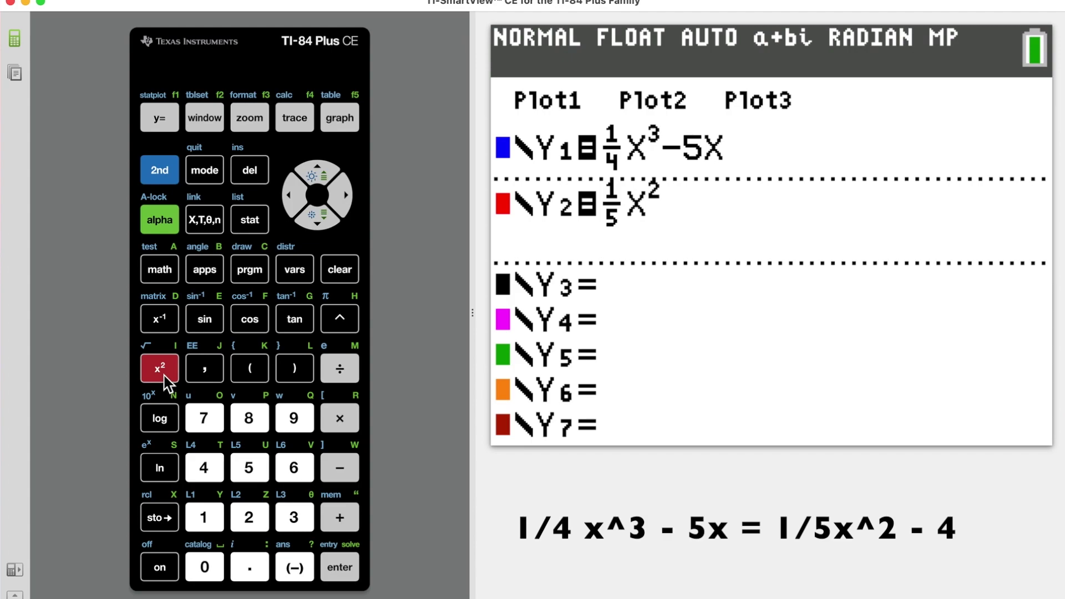
pyautogui.click(343, 471)
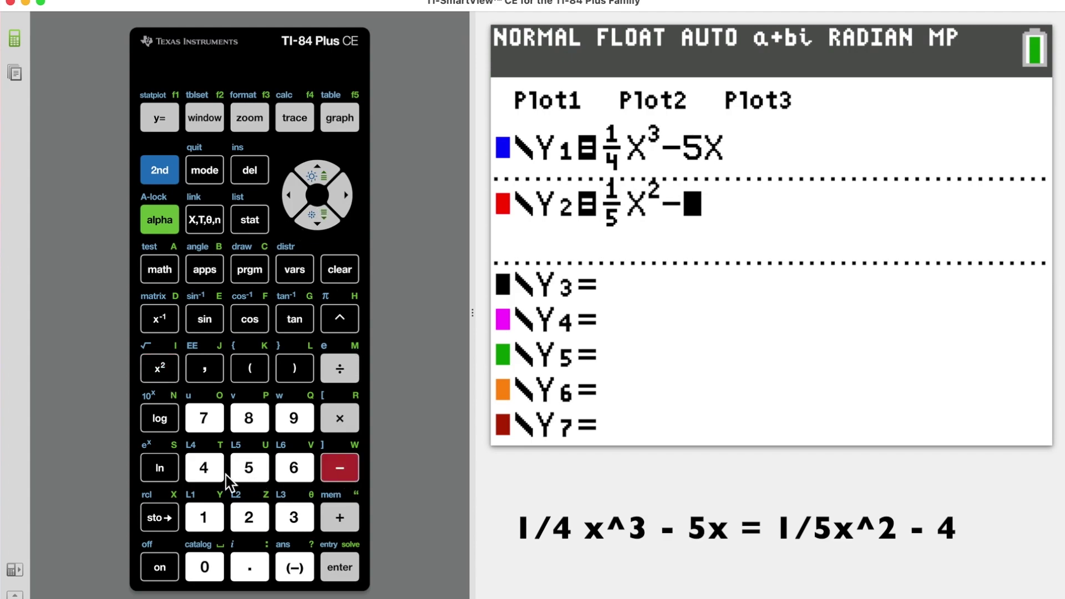
pyautogui.click(208, 465)
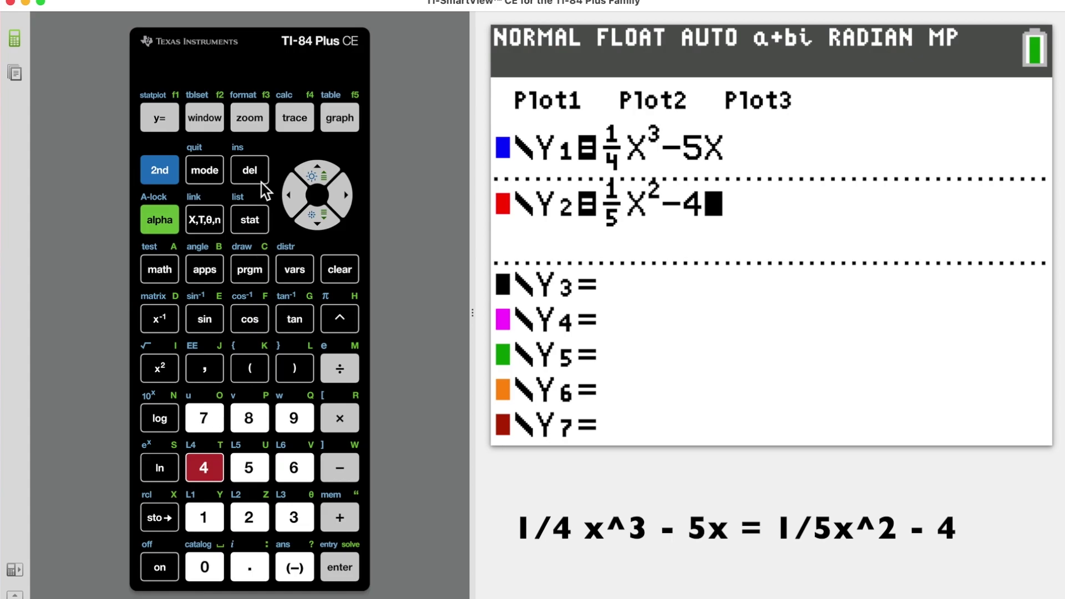
pyautogui.click(258, 124)
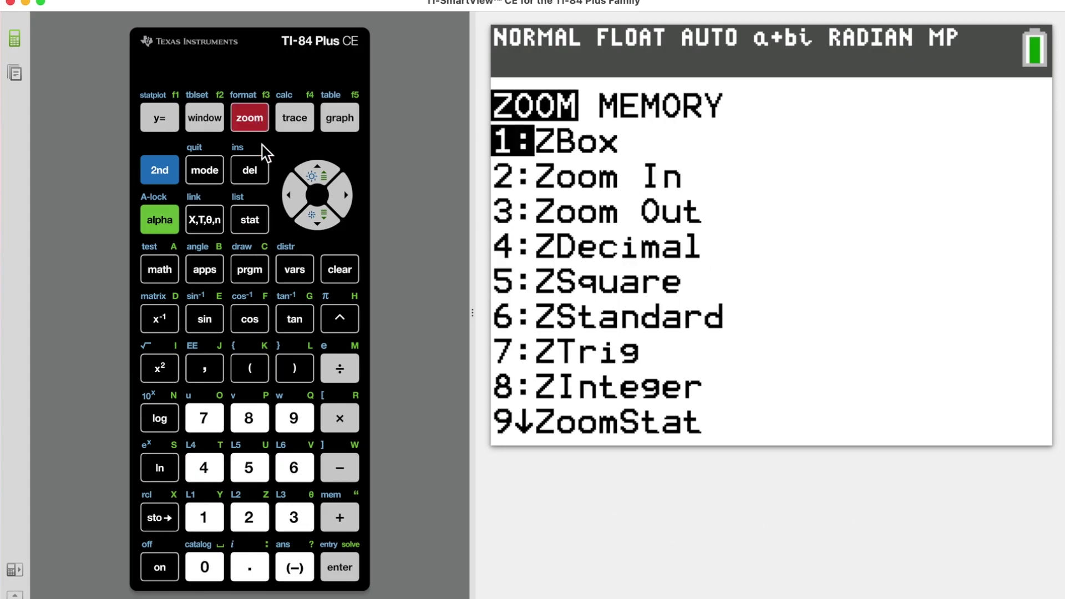
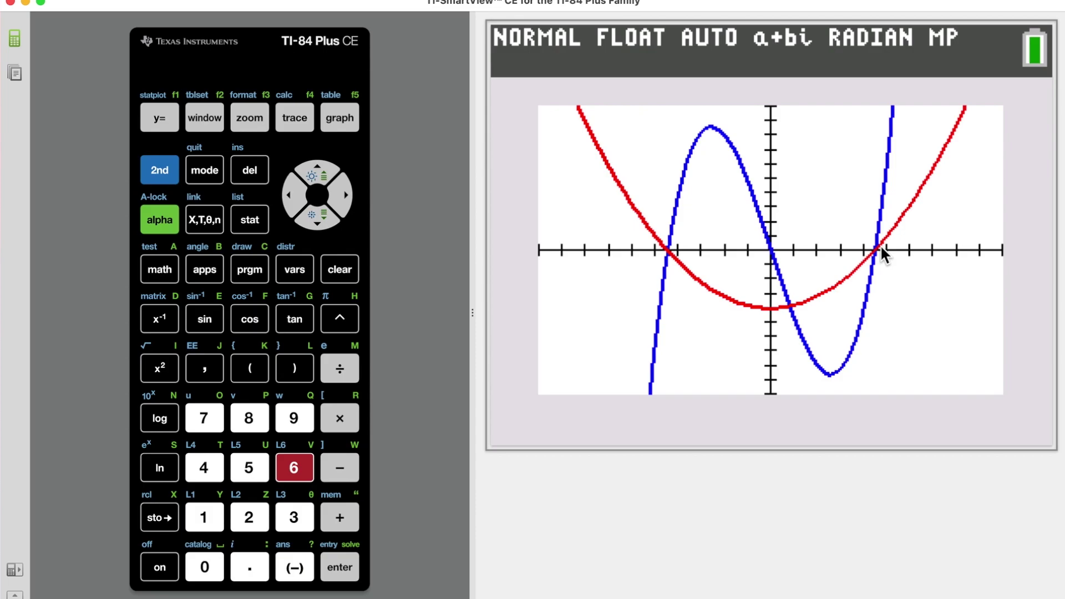
# Step: Calculate the leftmost intersection of Y1 and Y2, at negative x, with the guess placed near that crossing
pyautogui.click(160, 170)
pyautogui.click(294, 118)
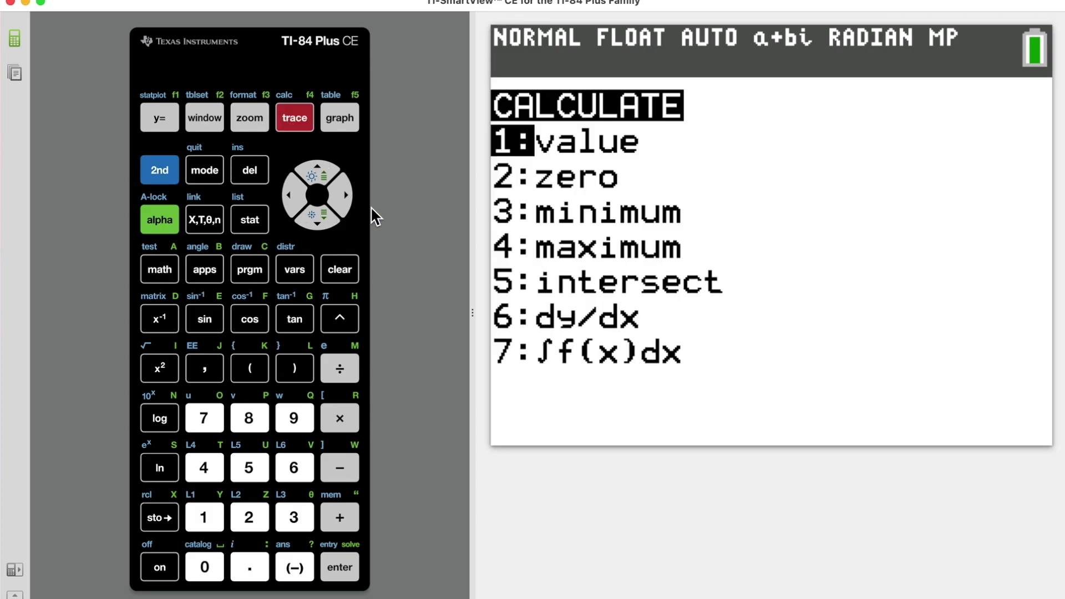
pyautogui.click(250, 467)
pyautogui.moveTo(289, 196)
pyautogui.mouseDown()
pyautogui.moveTo(342, 199)
pyautogui.moveTo(290, 195)
pyautogui.mouseUp()
pyautogui.click(340, 566)
pyautogui.click(340, 566)
pyautogui.click(340, 567)
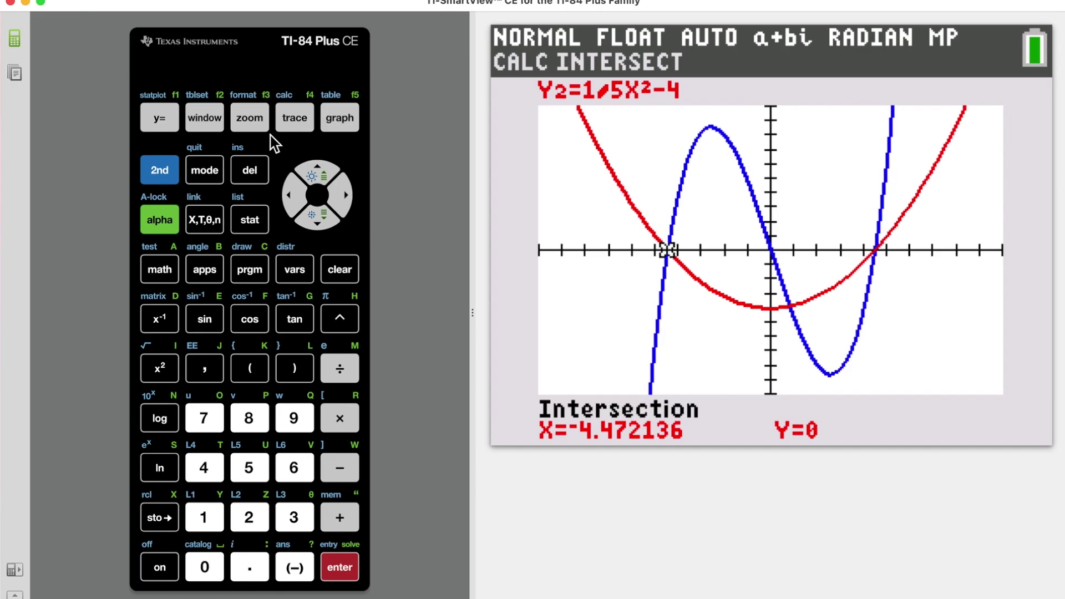
# Step: Calculate the middle intersection of Y1 and Y2, just beyond the y-axis, with the guess moved along Y2 towards that crossing
pyautogui.click(294, 118)
pyautogui.press('5')
pyautogui.click(289, 195)
pyautogui.click(340, 568)
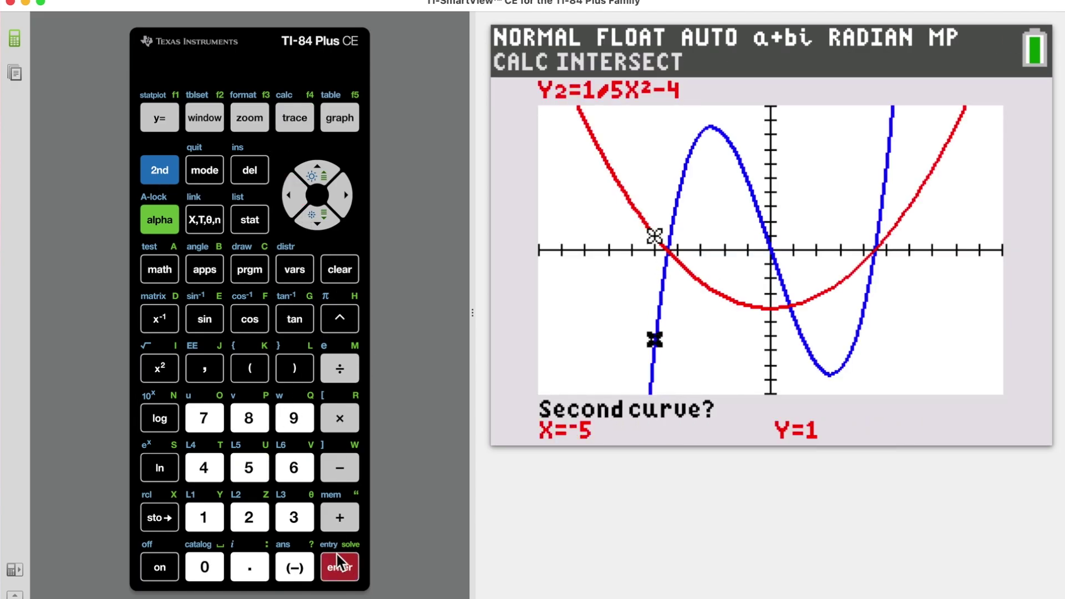
pyautogui.click(289, 196)
pyautogui.press('Return')
pyautogui.click(344, 197)
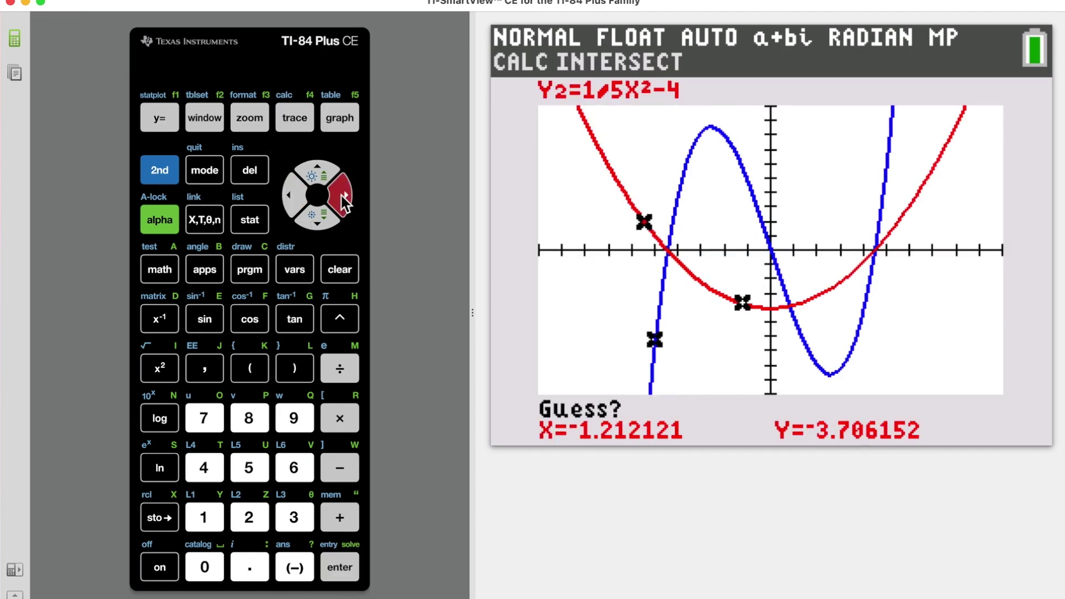
pyautogui.click(336, 577)
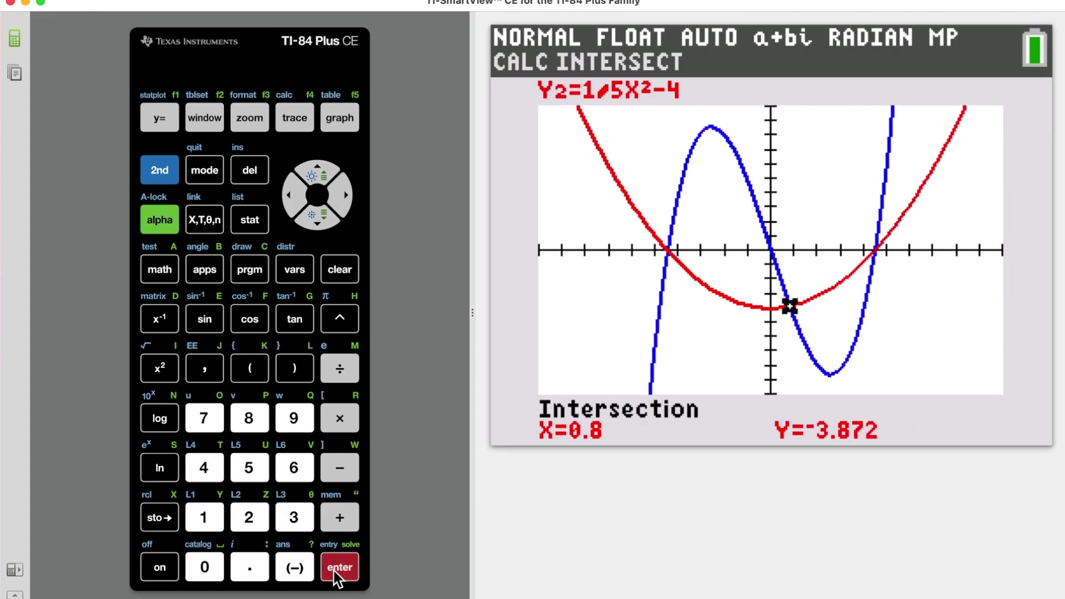
# Step: Calculate the rightmost intersection of Y1 and Y2, with the guess moved along Y2 towards the crossing on the positive x-axis
pyautogui.click(160, 170)
pyautogui.click(295, 118)
pyautogui.click(251, 467)
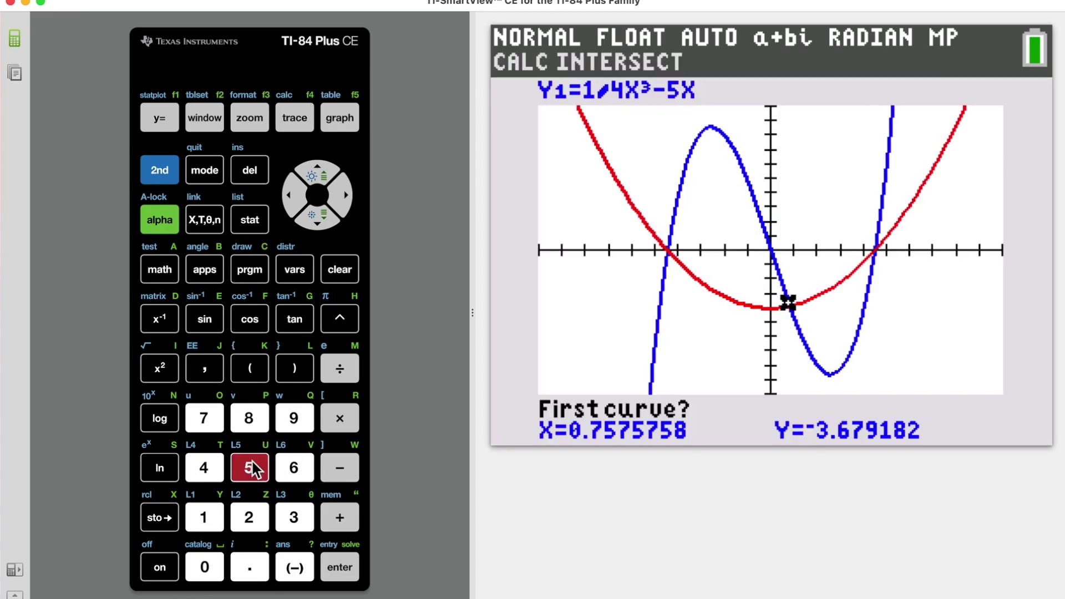
pyautogui.click(304, 195)
pyautogui.click(340, 568)
pyautogui.press('Return')
pyautogui.click(345, 195)
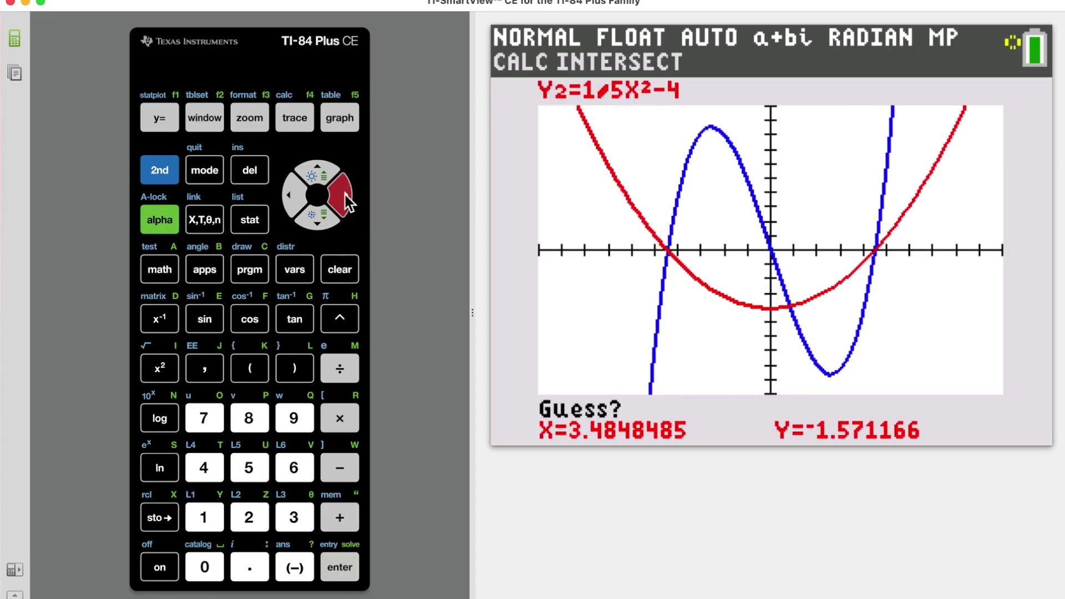
pyautogui.click(340, 567)
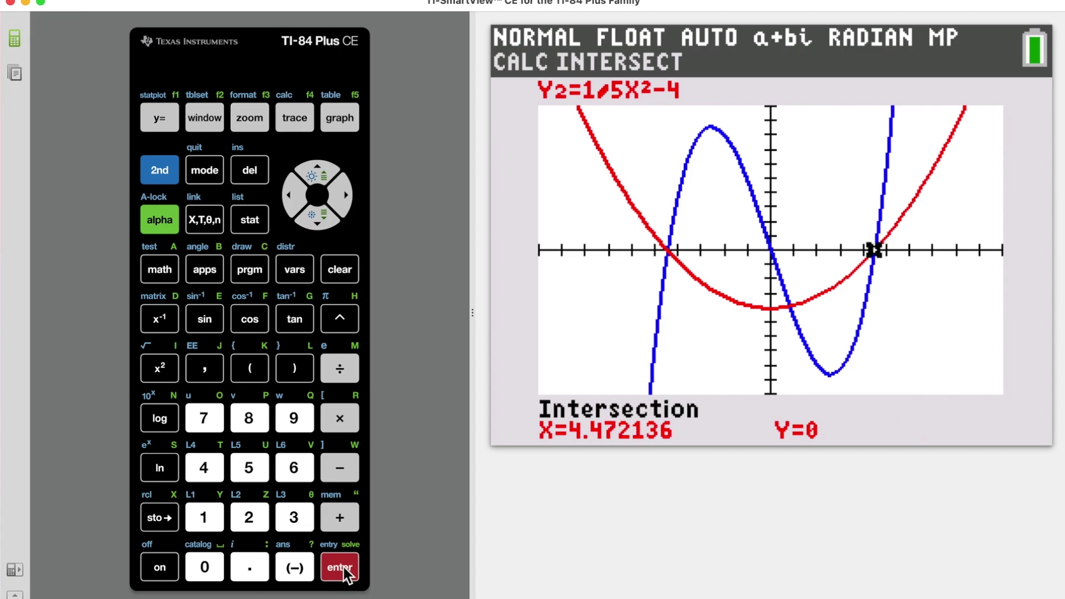